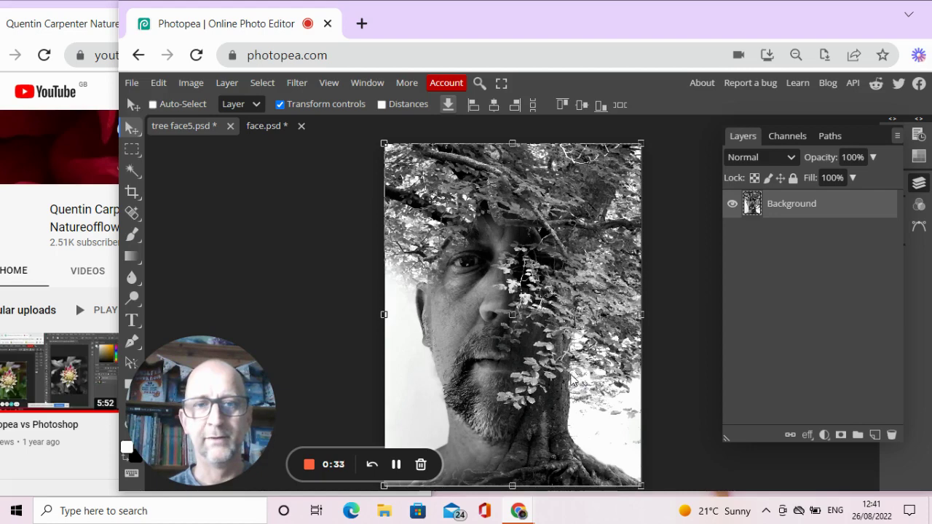
- Switch to the face.psd document and make the IMG_2217 tree layer visible
{"action": "left_click", "coordinate": [272, 125]}
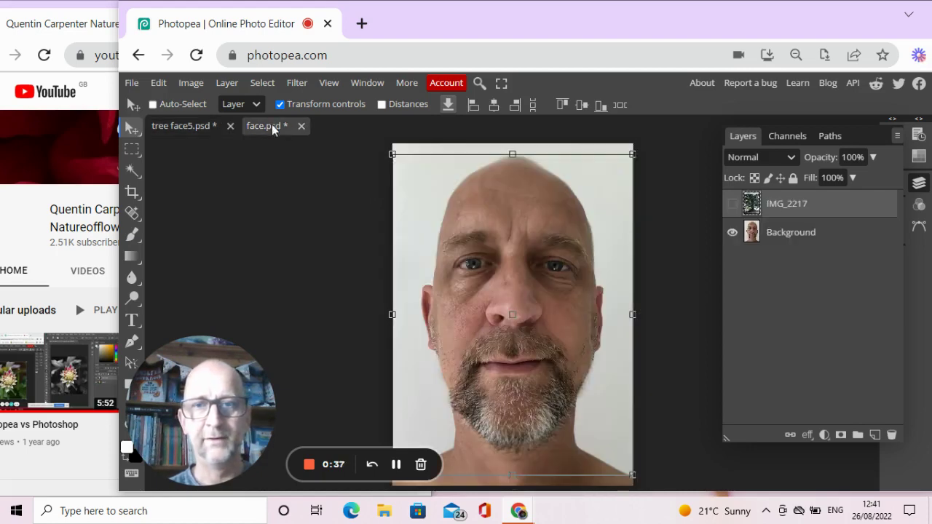
{"action": "left_click", "coordinate": [733, 205]}
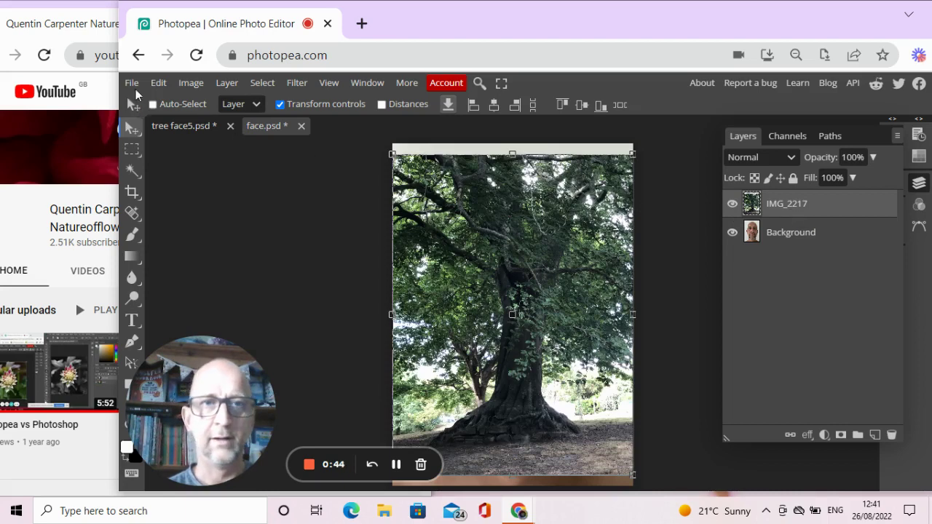
{"action": "left_click", "coordinate": [134, 86]}
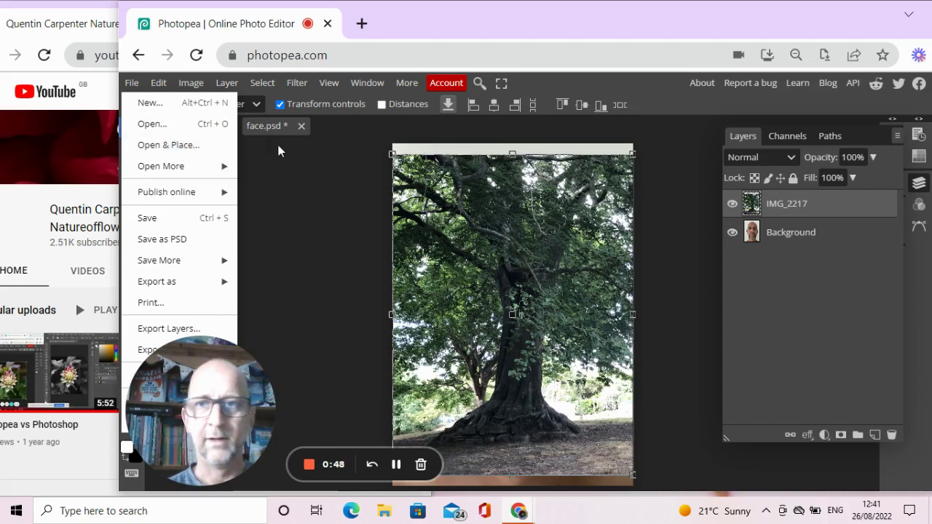
- Move the IMG_2217 tree layer below the Background face layer and set the Background layer's opacity to 43%
{"action": "left_click", "coordinate": [792, 209]}
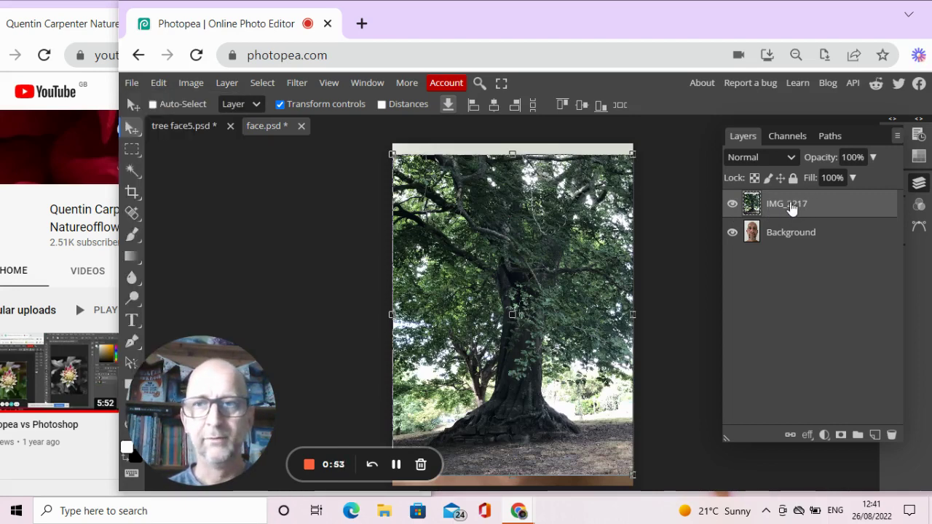
{"action": "left_click_drag", "start_coordinate": [792, 209], "coordinate": [792, 245]}
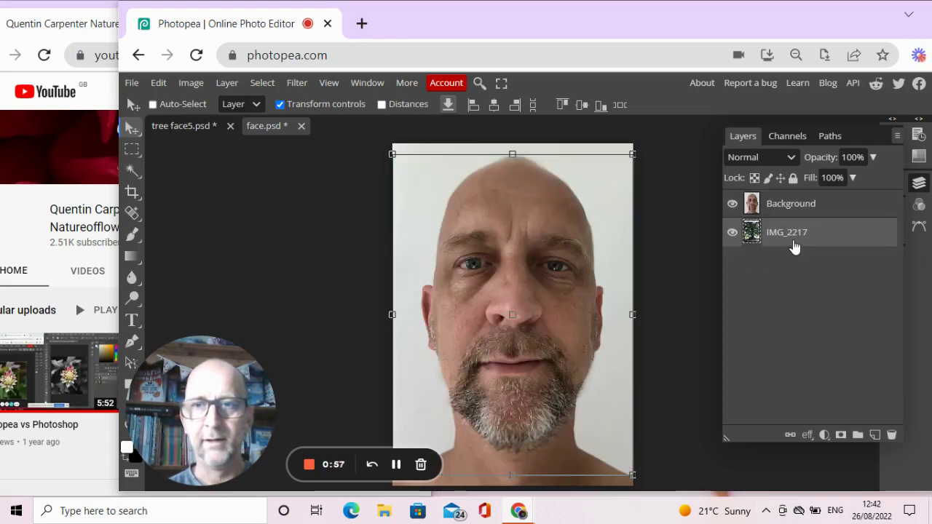
{"action": "left_click", "coordinate": [787, 211]}
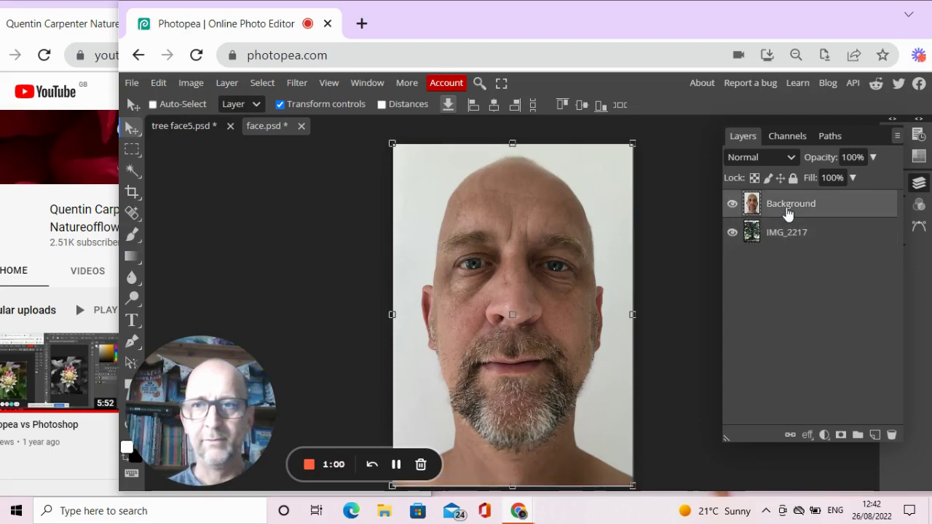
{"action": "left_click", "coordinate": [874, 158]}
{"action": "left_click", "coordinate": [836, 178]}
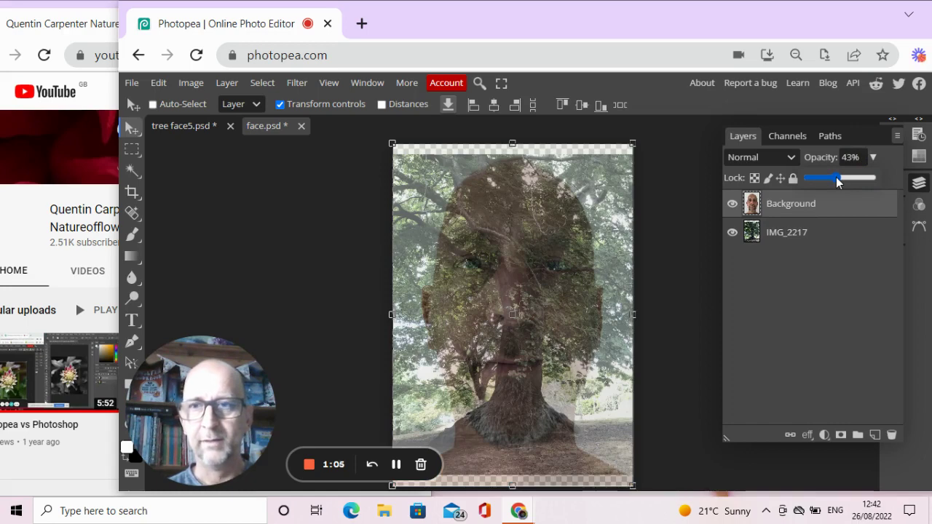
- Enlarge the IMG_2217 tree layer to 175.32% width and 158.86% height, aligned under the face so it covers the whole canvas
{"action": "left_click", "coordinate": [793, 235]}
{"action": "left_click", "coordinate": [796, 235]}
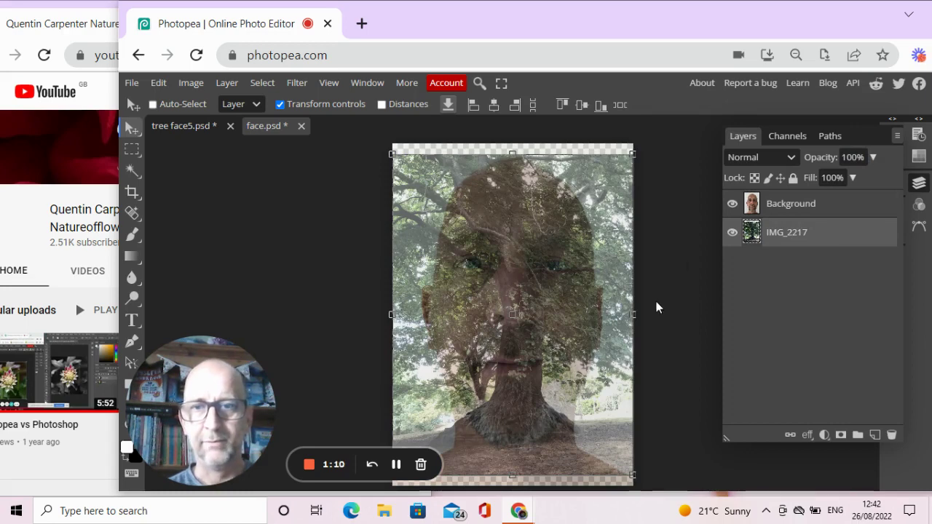
{"action": "left_click", "coordinate": [732, 204]}
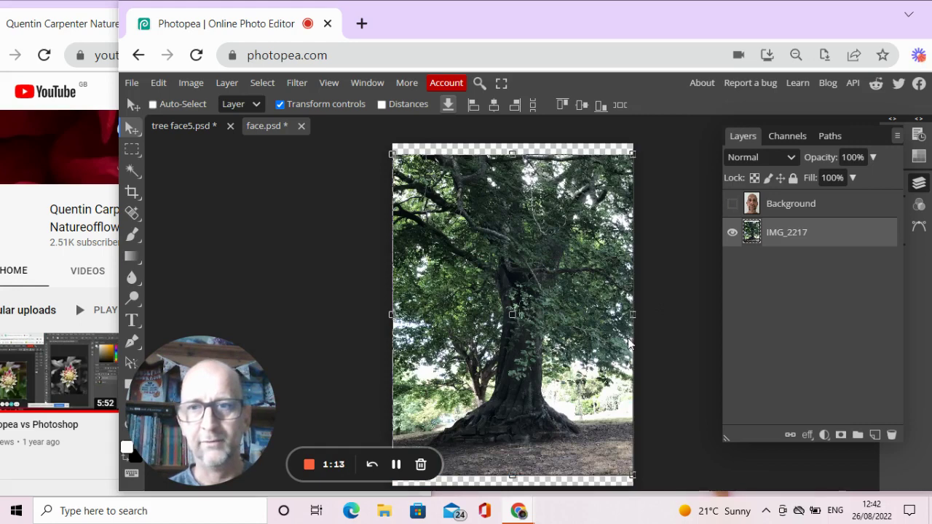
{"action": "left_click", "coordinate": [733, 205]}
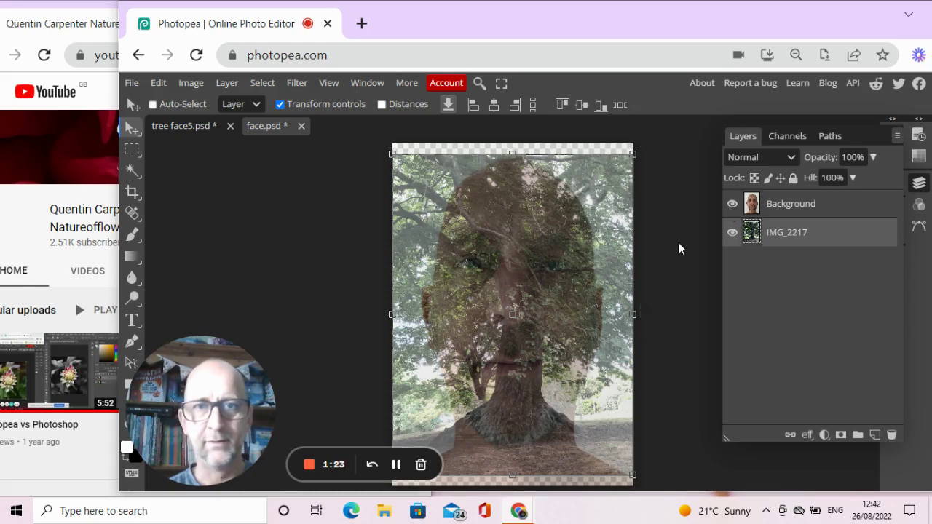
{"action": "key", "text": "ctrl+minus"}
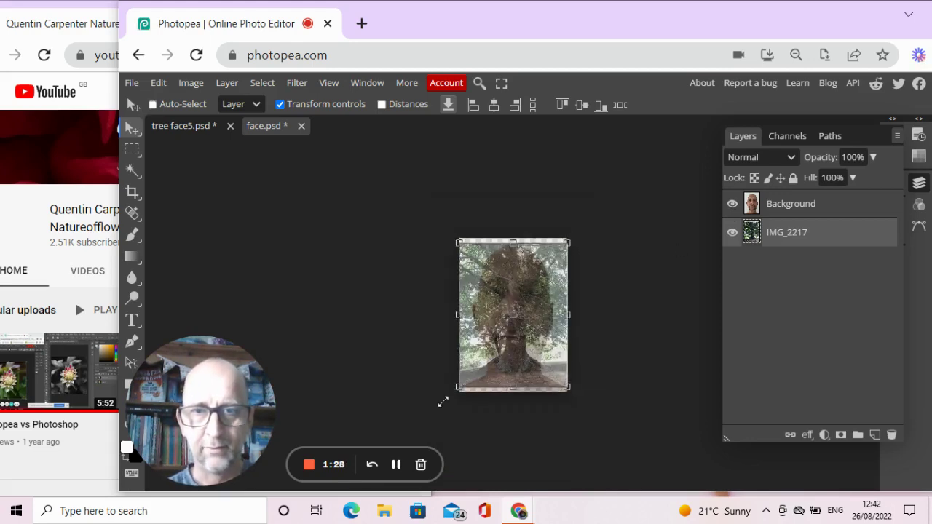
{"action": "mouse_move", "coordinate": [442, 408]}
{"action": "left_mouse_down"}
{"action": "mouse_move", "coordinate": [459, 396]}
{"action": "mouse_move", "coordinate": [450, 406]}
{"action": "left_mouse_up"}
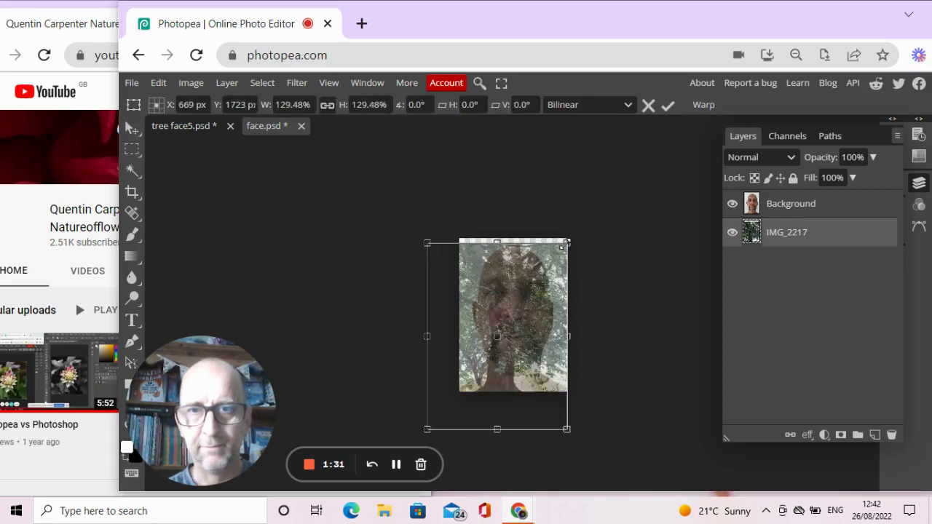
{"action": "left_click_drag", "start_coordinate": [564, 243], "coordinate": [564, 245]}
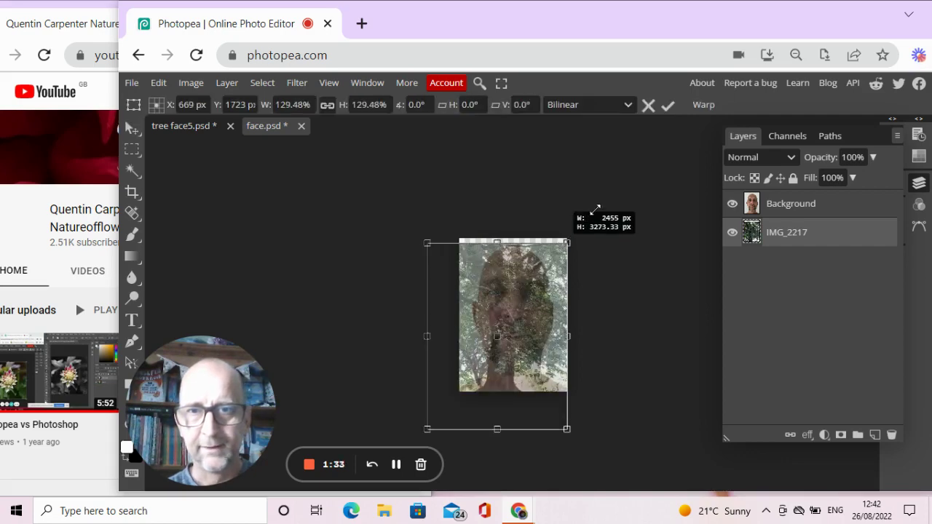
{"action": "left_click_drag", "start_coordinate": [596, 210], "coordinate": [607, 193]}
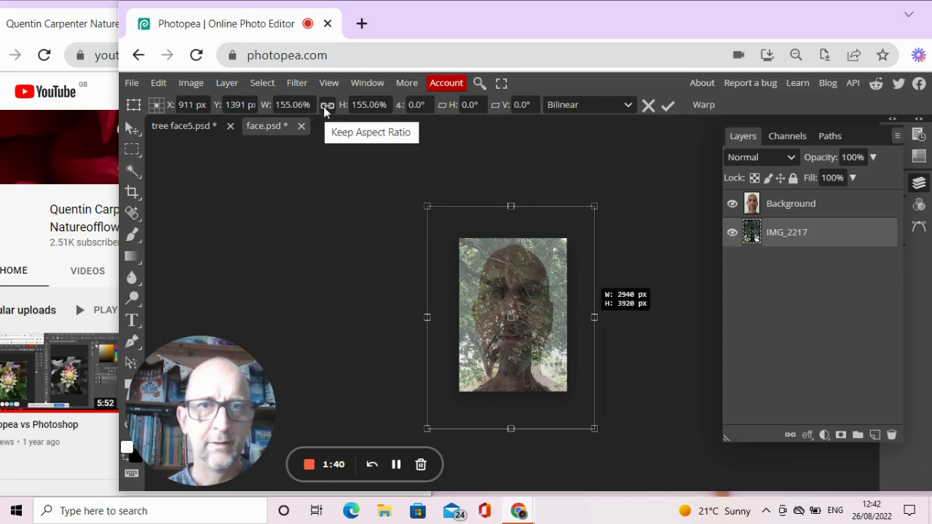
{"action": "left_click_drag", "start_coordinate": [597, 317], "coordinate": [600, 316]}
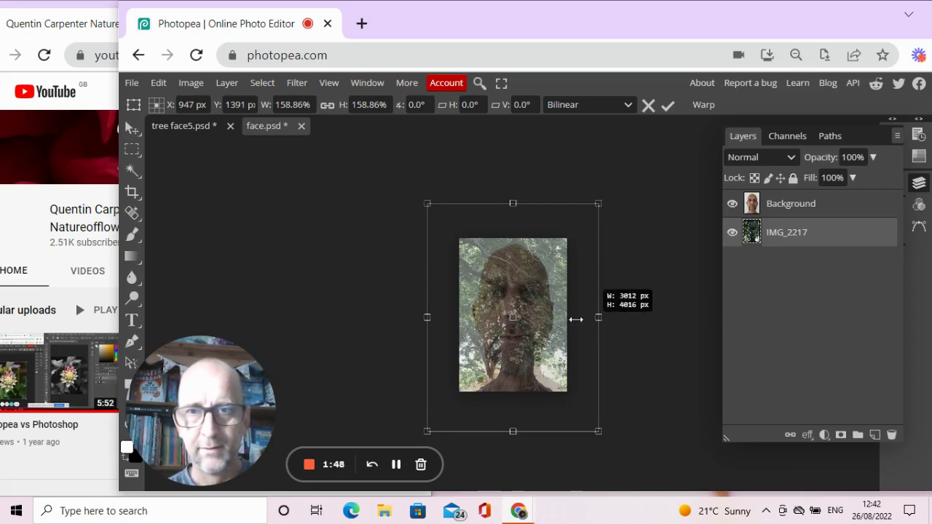
{"action": "mouse_move", "coordinate": [543, 336]}
{"action": "left_mouse_down"}
{"action": "mouse_move", "coordinate": [534, 352]}
{"action": "mouse_move", "coordinate": [539, 341]}
{"action": "mouse_move", "coordinate": [524, 333]}
{"action": "mouse_move", "coordinate": [532, 347]}
{"action": "mouse_move", "coordinate": [534, 338]}
{"action": "left_mouse_up"}
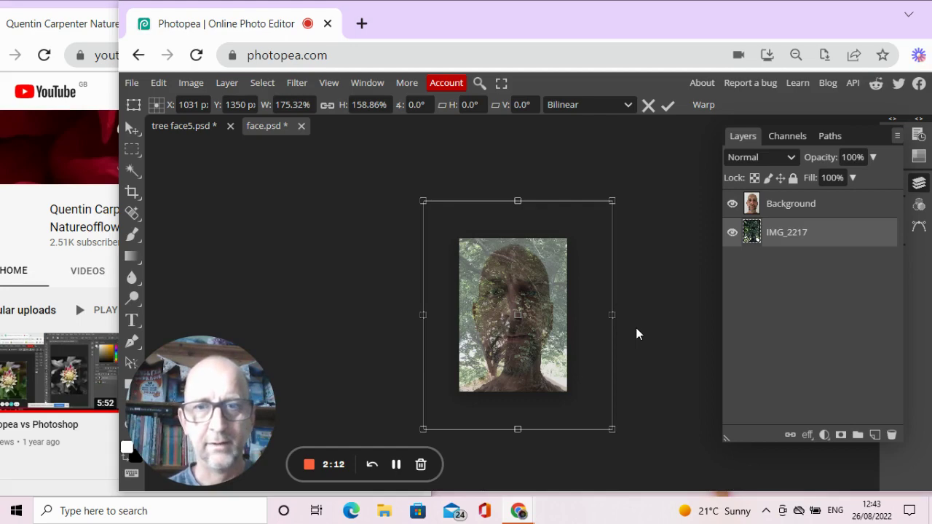
{"action": "key", "text": "Return"}
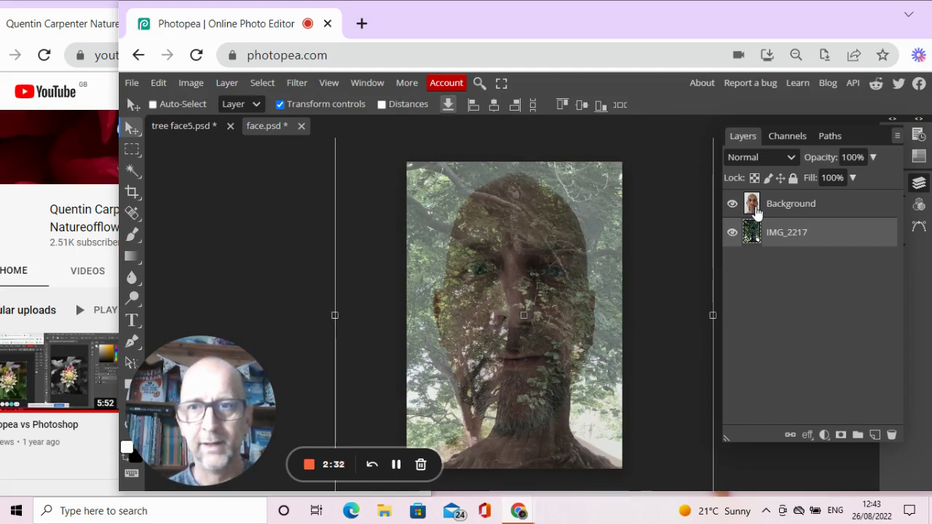
- Add a layer mask to the Background face layer and make black the foreground colour
{"action": "left_click", "coordinate": [757, 211]}
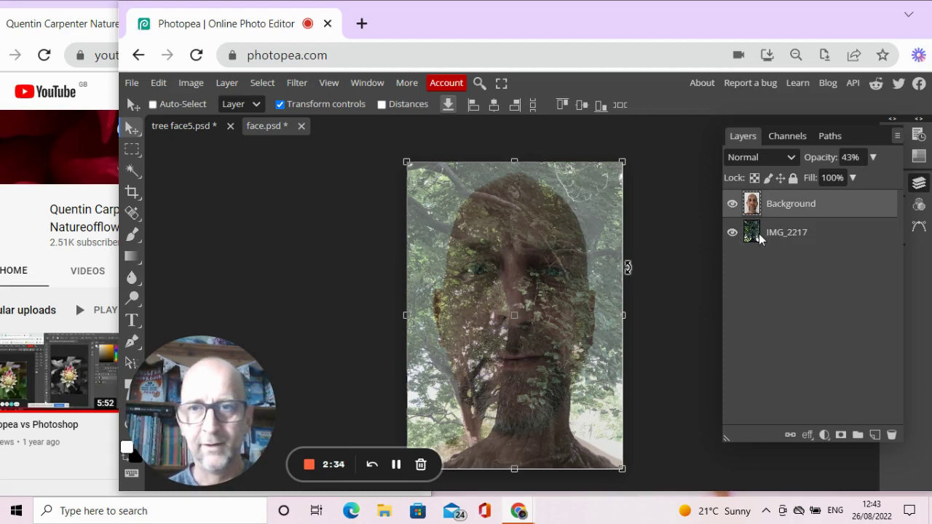
{"action": "left_click", "coordinate": [840, 435]}
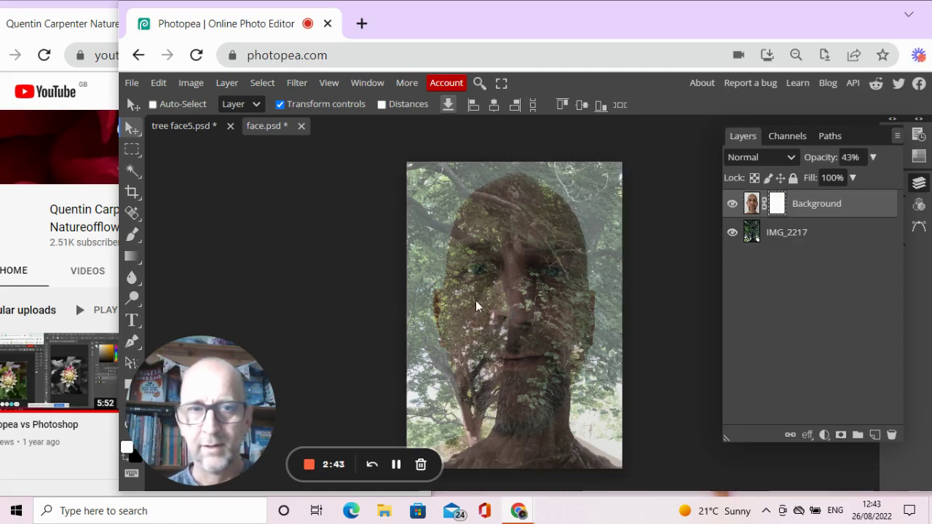
{"action": "mouse_move", "coordinate": [131, 454]}
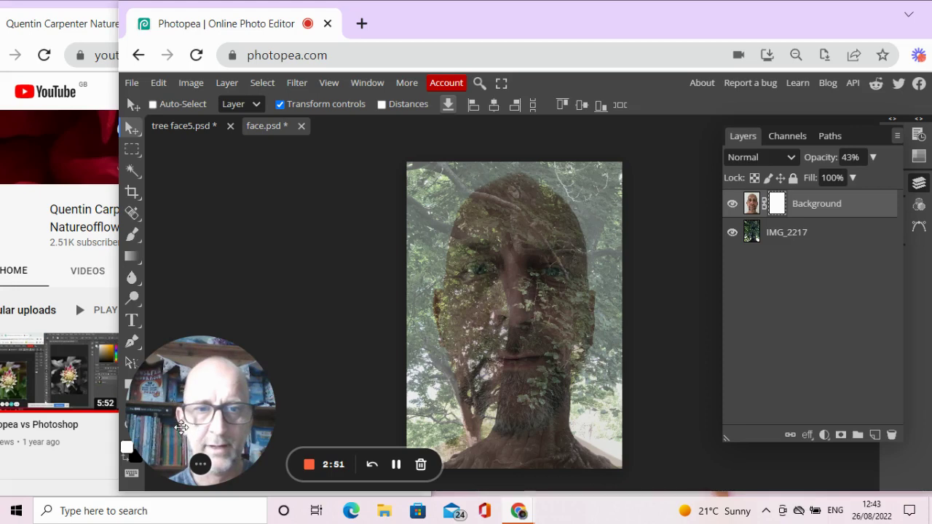
{"action": "left_click_drag", "start_coordinate": [203, 432], "coordinate": [227, 446]}
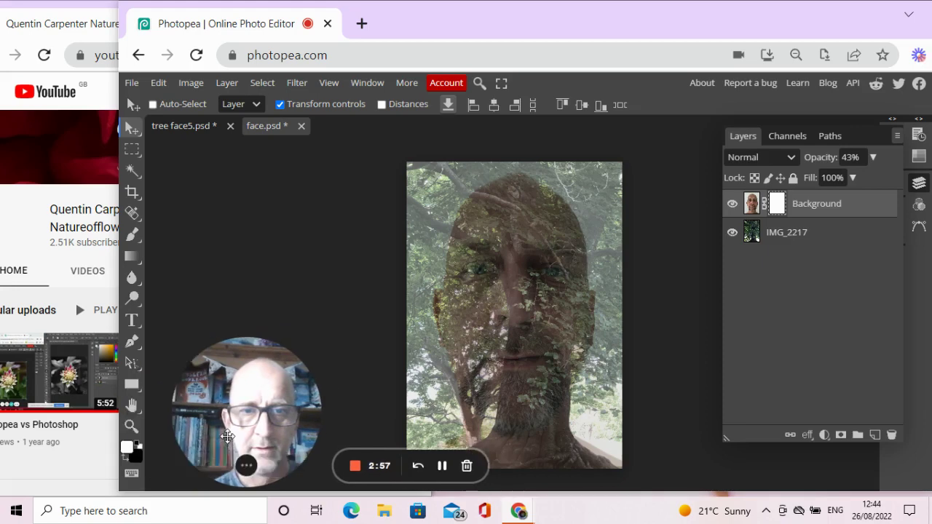
{"action": "left_click", "coordinate": [125, 462]}
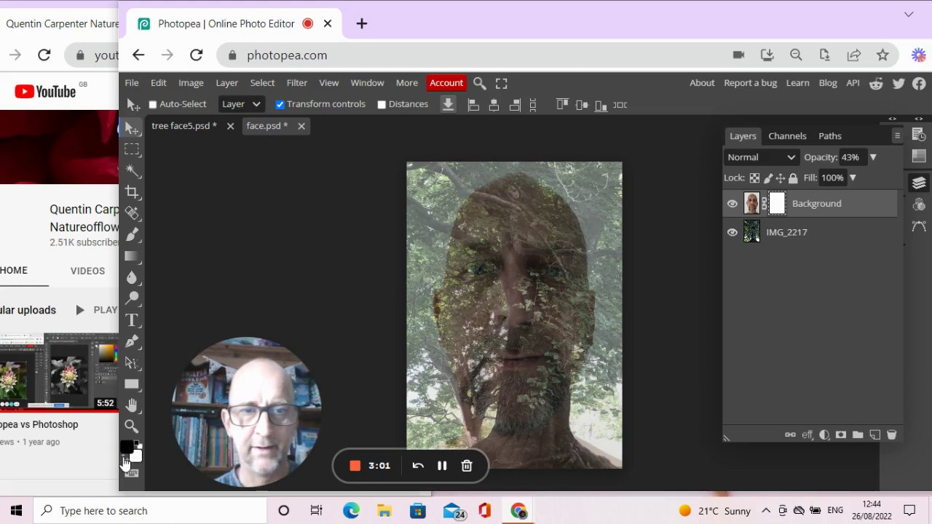
- Try painting black on the mask's lower-left area with a soft 1000 px brush at 0% hardness, and undo the stroke
{"action": "left_click", "coordinate": [134, 234]}
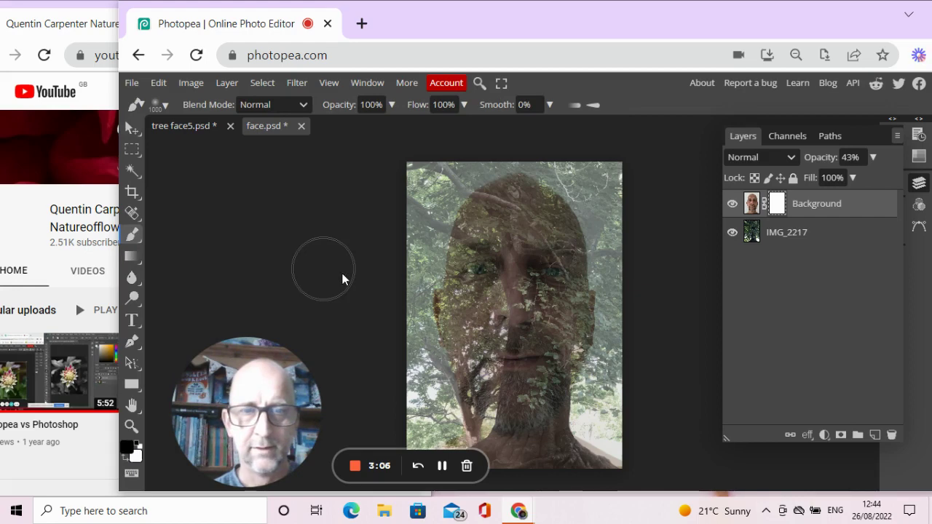
{"action": "left_click", "coordinate": [167, 106]}
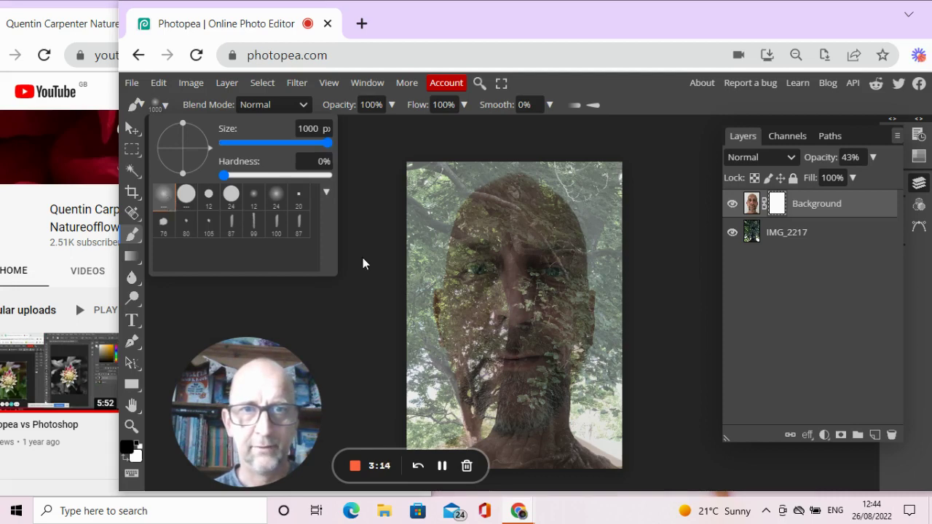
{"action": "left_click", "coordinate": [425, 375]}
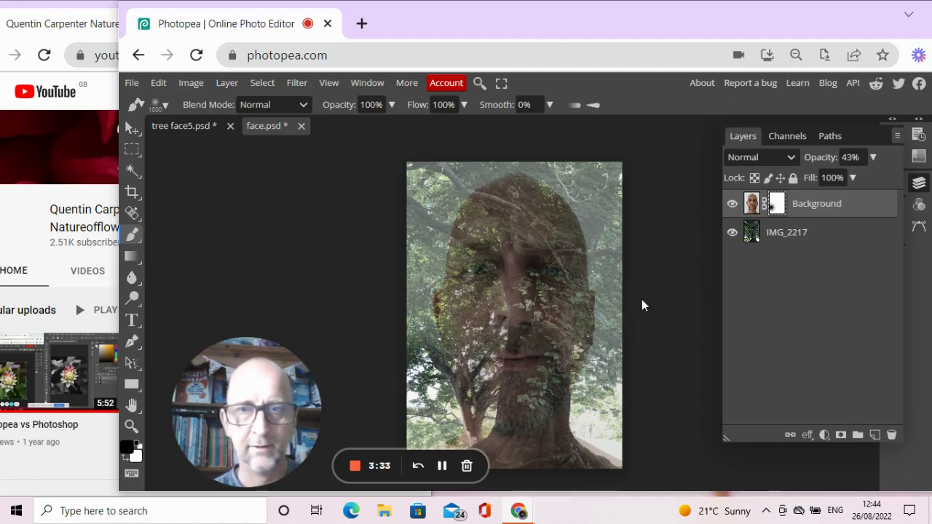
{"action": "key", "text": "ctrl+z"}
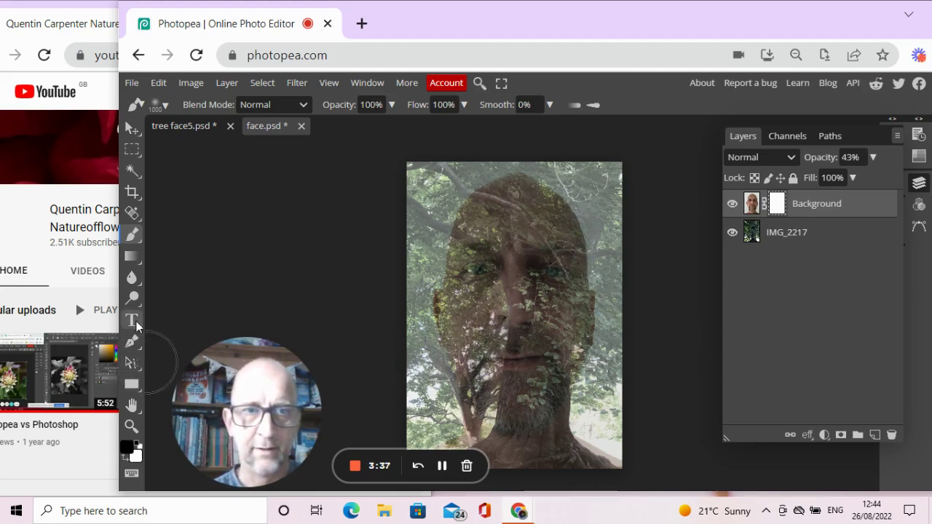
- Fill the Background layer's entire mask with black using the Paint Bucket Tool
{"action": "mouse_move", "coordinate": [135, 263]}
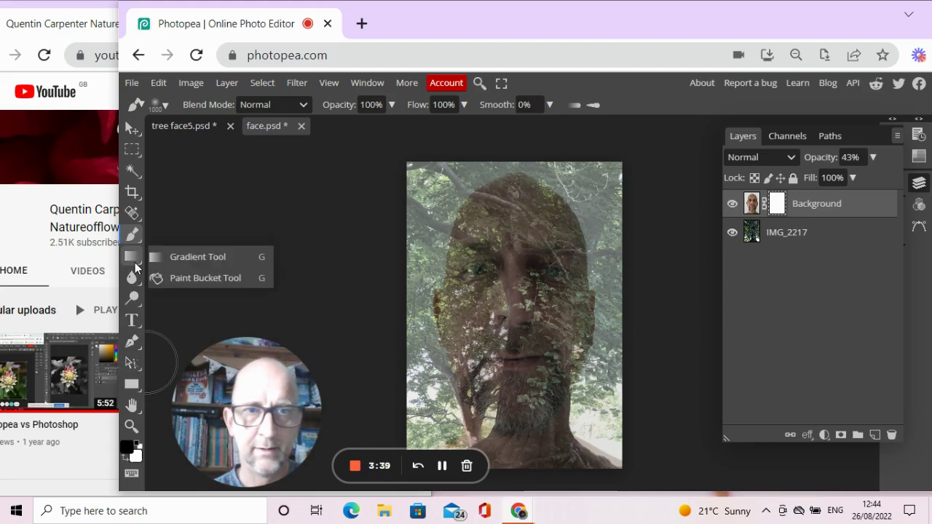
{"action": "left_click", "coordinate": [182, 275]}
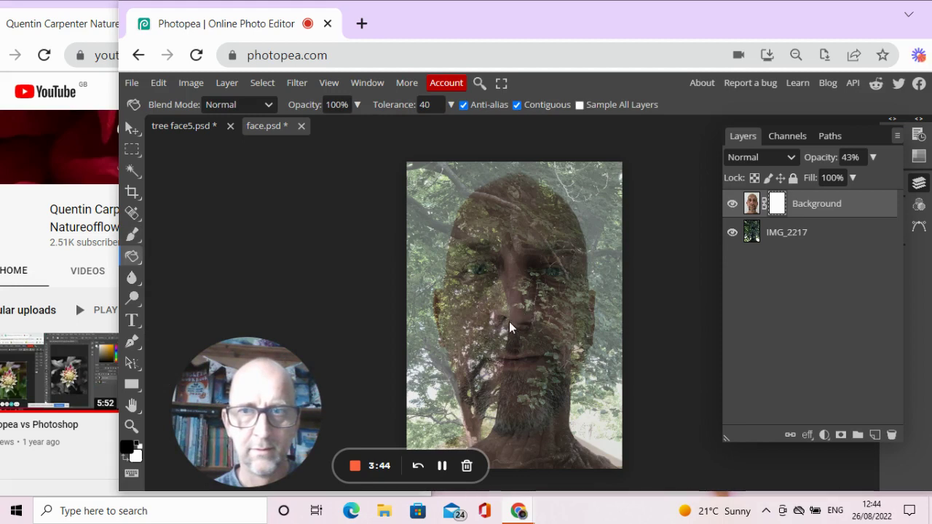
{"action": "key", "text": "ctrl+i"}
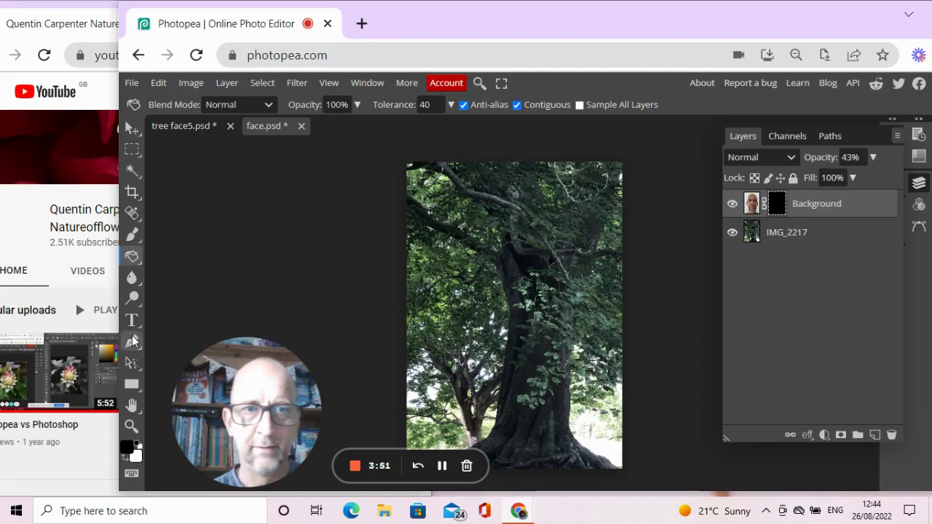
- Swap the foreground and background colours so that white is the foreground colour
{"action": "key", "text": "x"}
{"action": "right_click", "coordinate": [124, 466]}
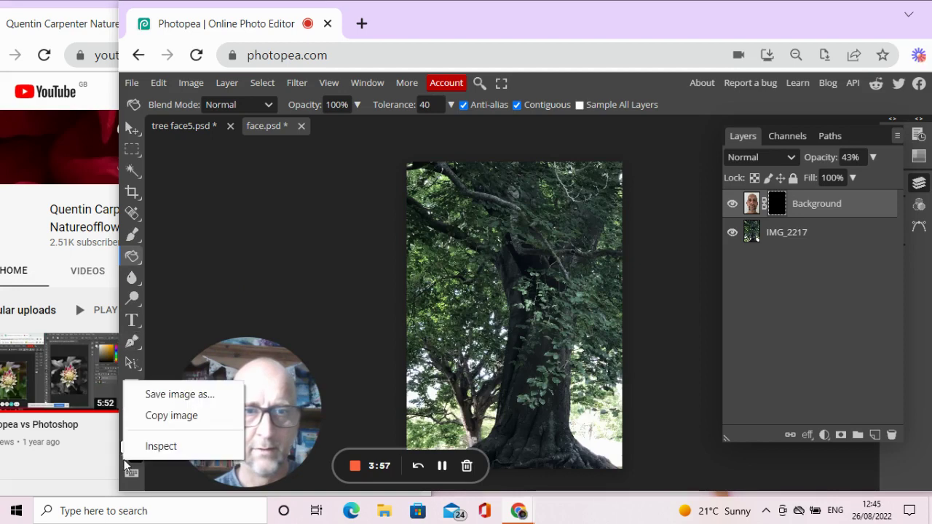
{"action": "key", "text": "Escape"}
{"action": "right_click", "coordinate": [124, 466]}
{"action": "key", "text": "Escape"}
{"action": "key", "text": "x"}
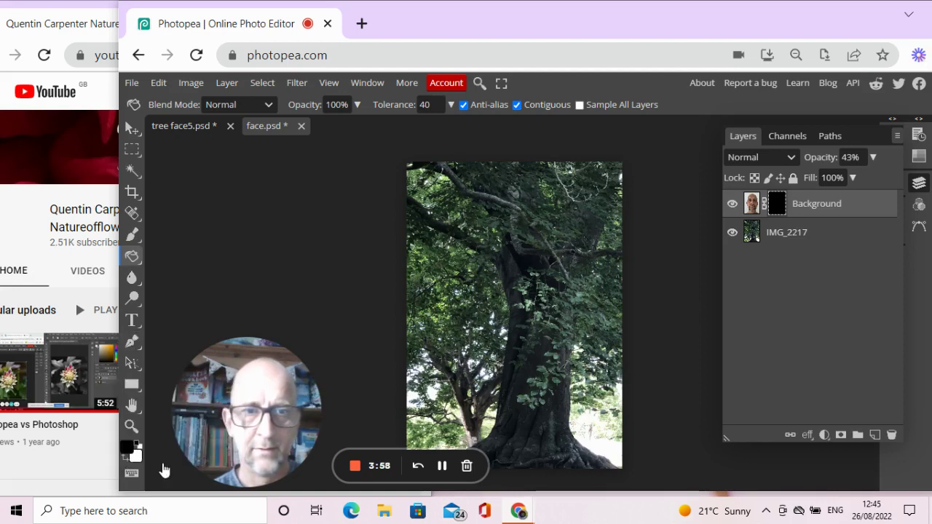
{"action": "key", "text": "x"}
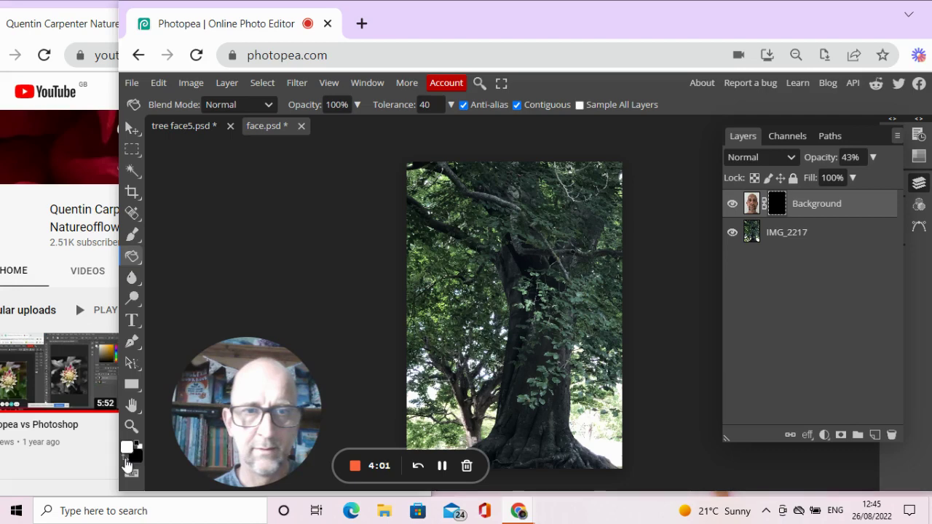
- Paint white on the mask's lower-left area with the soft 1000 px brush and raise the Background layer's opacity to 100%
{"action": "left_click", "coordinate": [135, 239]}
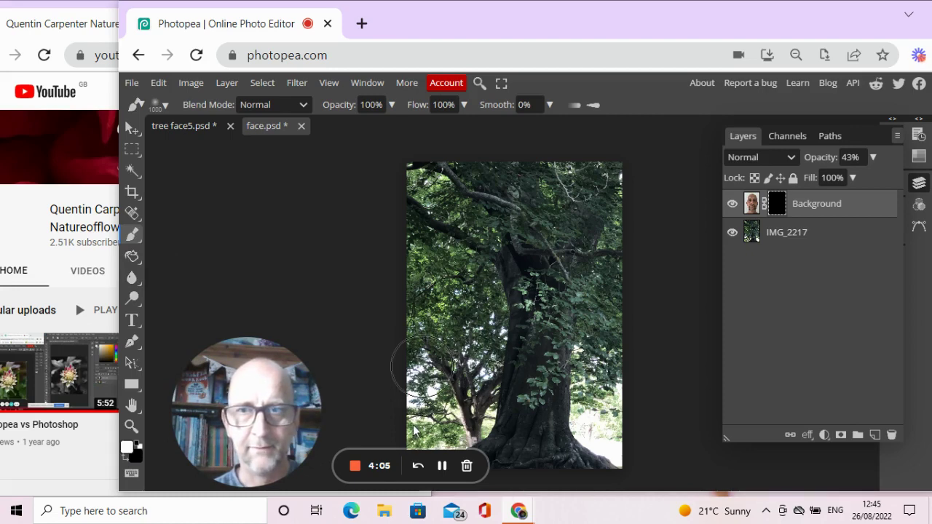
{"action": "left_click_drag", "start_coordinate": [412, 442], "coordinate": [437, 342]}
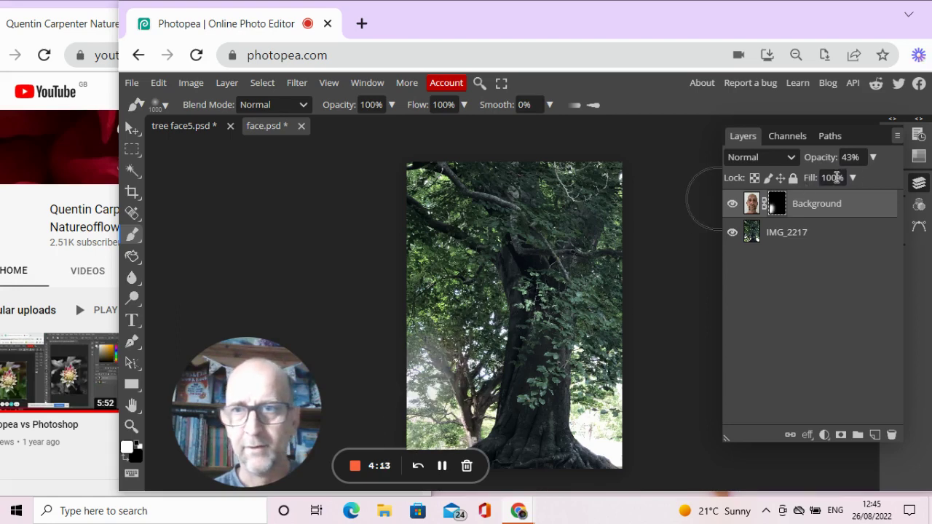
{"action": "left_click", "coordinate": [872, 157]}
{"action": "left_click_drag", "start_coordinate": [865, 175], "coordinate": [885, 180]}
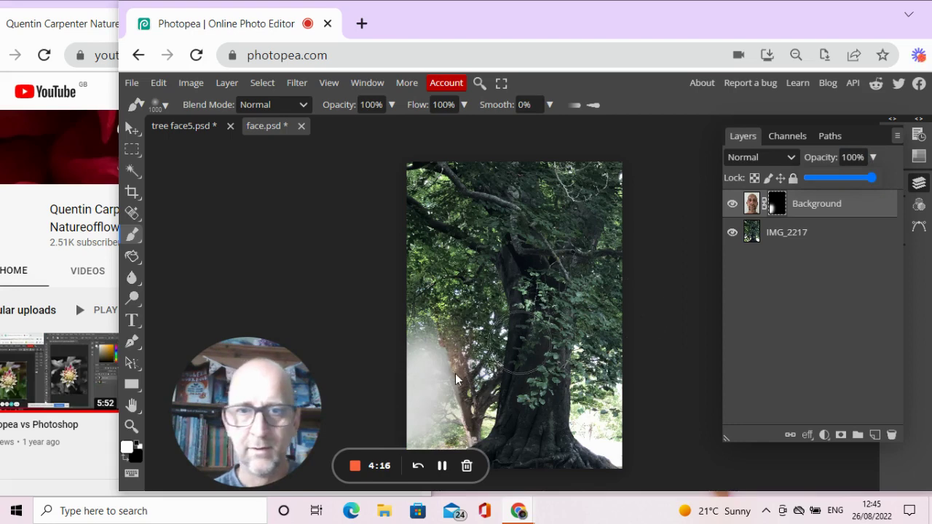
- Paint white on the Background layer's mask with the soft 1000 px brush to reveal the face's jaw, mouth, nose, left-side eye and ear
{"action": "left_click", "coordinate": [447, 415]}
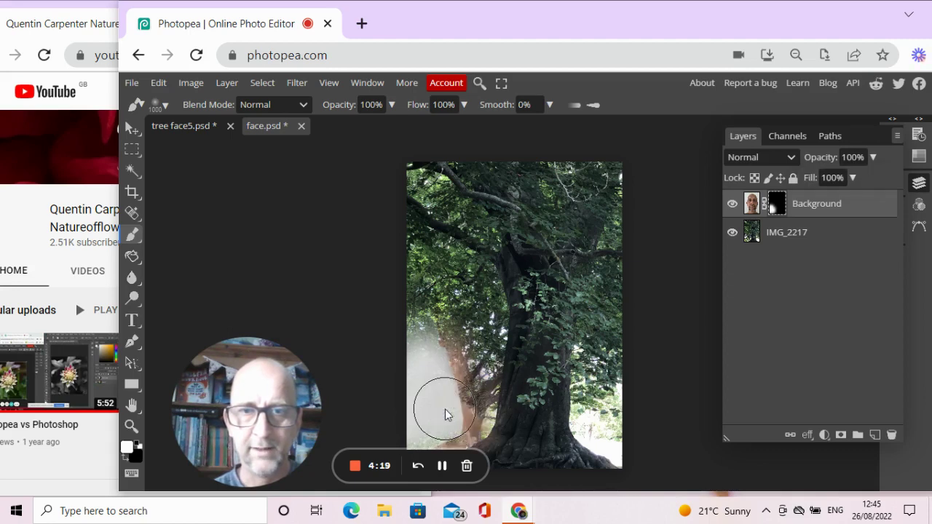
{"action": "mouse_move", "coordinate": [447, 414]}
{"action": "left_mouse_down"}
{"action": "mouse_move", "coordinate": [489, 373]}
{"action": "mouse_move", "coordinate": [531, 371]}
{"action": "mouse_move", "coordinate": [486, 392]}
{"action": "left_mouse_up"}
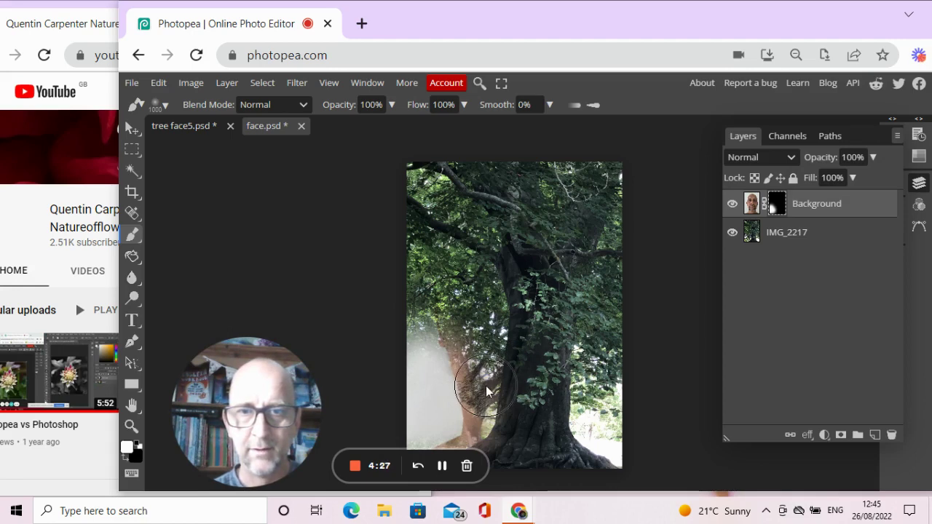
{"action": "key", "text": "ctrl+z"}
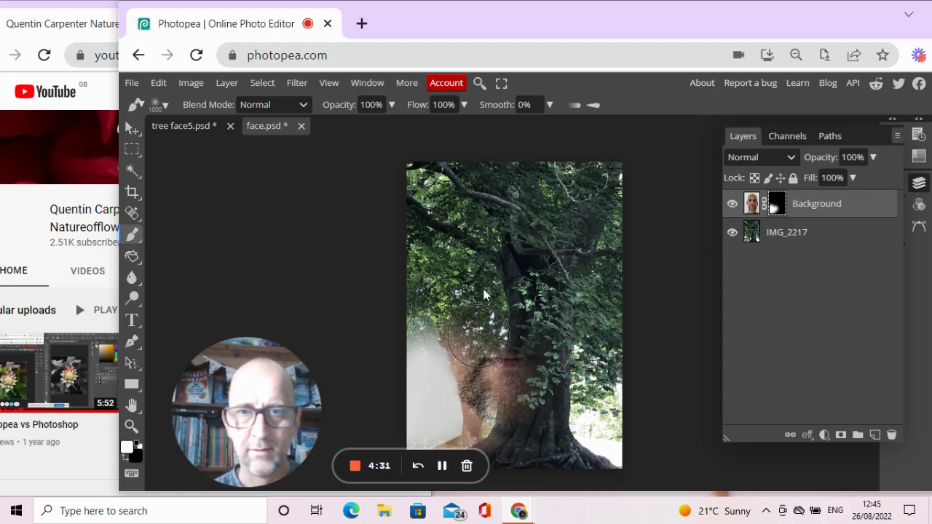
{"action": "key", "text": "ctrl+z"}
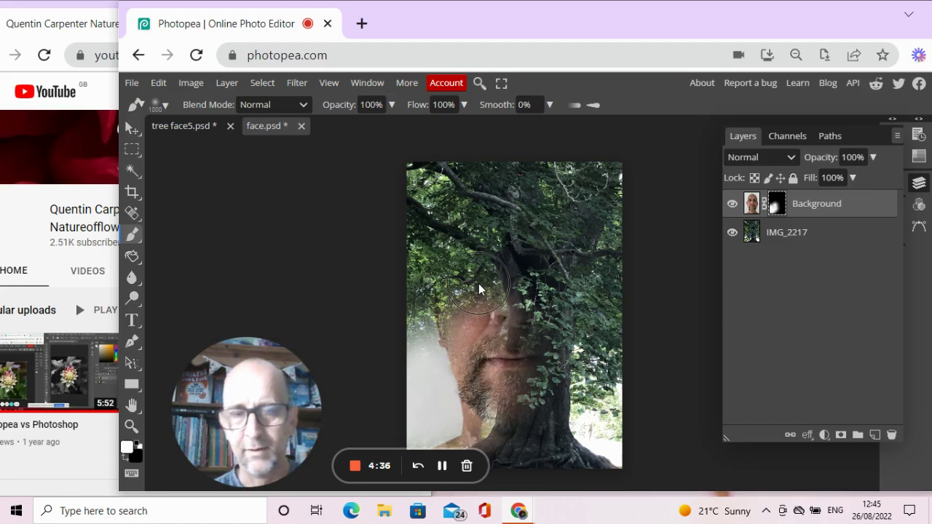
{"action": "left_click_drag", "start_coordinate": [478, 289], "coordinate": [425, 327]}
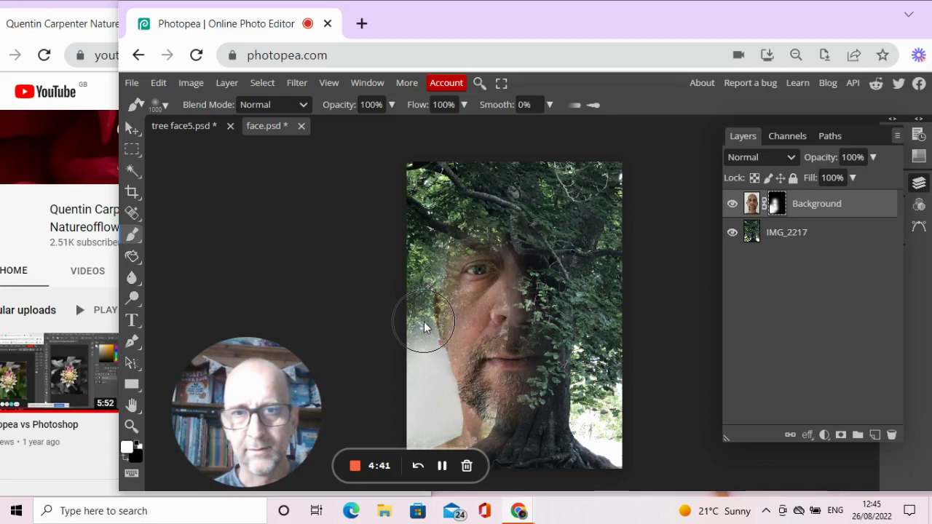
{"action": "left_click", "coordinate": [425, 327]}
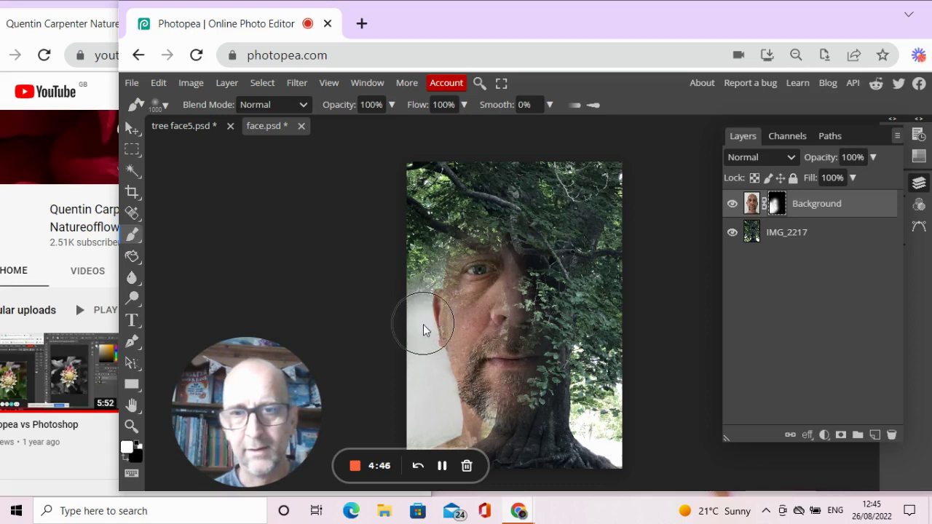
{"action": "mouse_move", "coordinate": [424, 328]}
{"action": "left_mouse_down"}
{"action": "mouse_move", "coordinate": [478, 381]}
{"action": "mouse_move", "coordinate": [479, 408]}
{"action": "mouse_move", "coordinate": [487, 358]}
{"action": "left_mouse_up"}
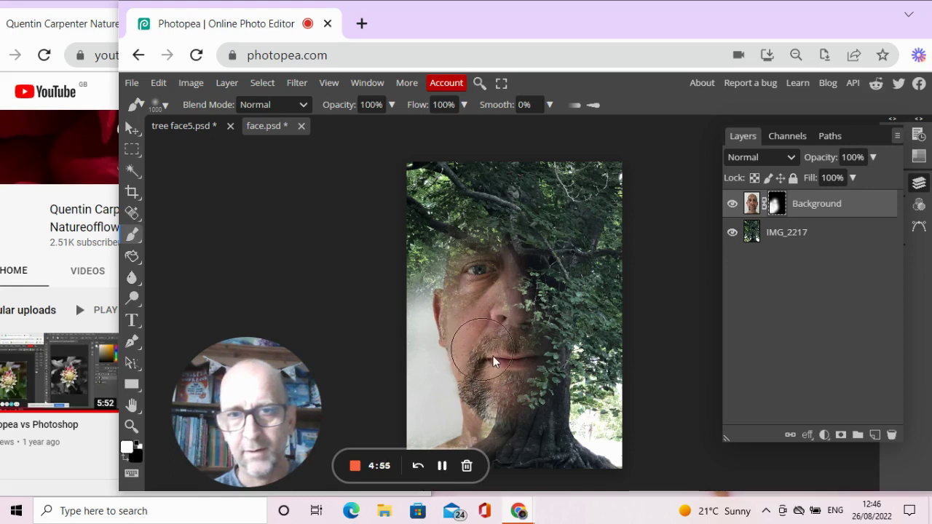
- Paint white on the mask over the right-side eye, the chin and the neck to reveal them
{"action": "left_click", "coordinate": [533, 285]}
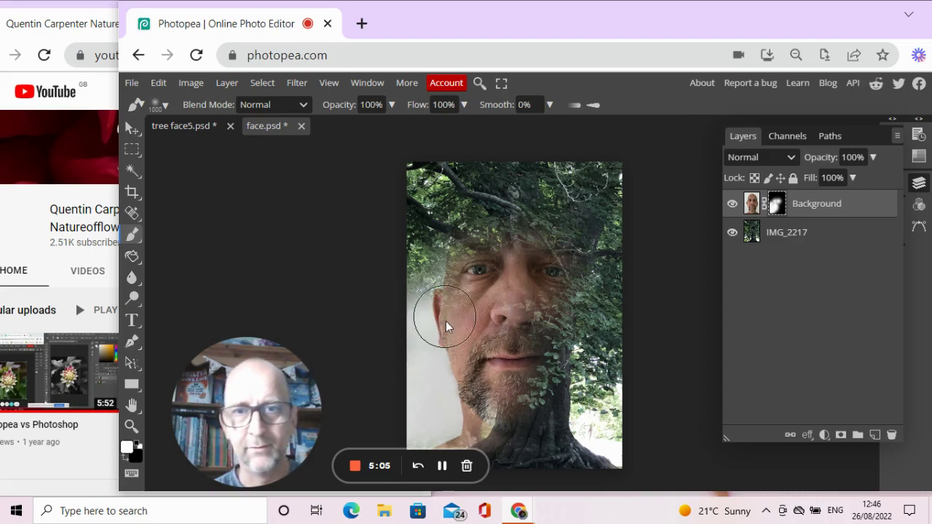
{"action": "left_click", "coordinate": [483, 417]}
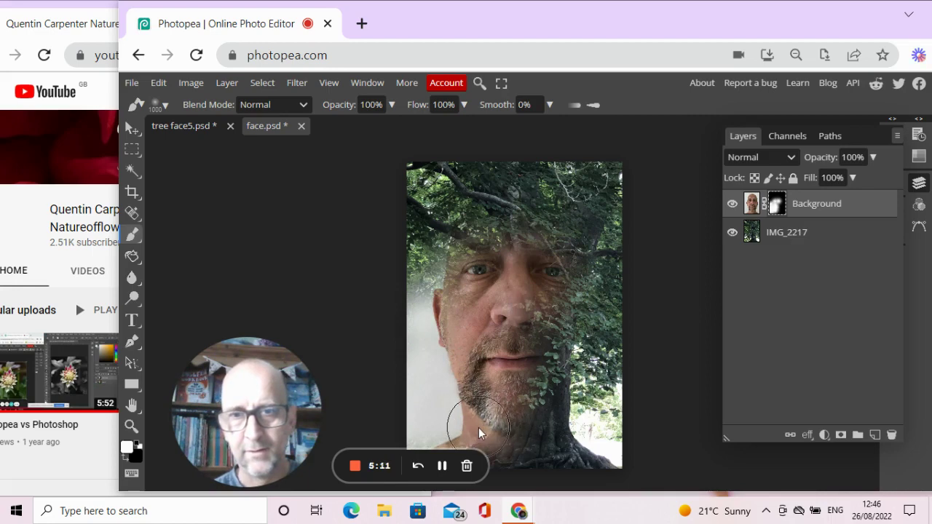
{"action": "left_click", "coordinate": [479, 428]}
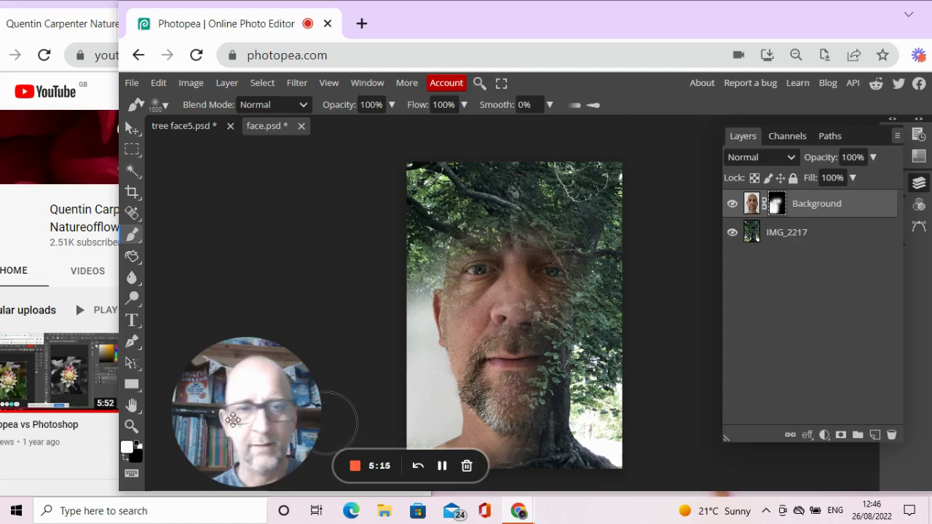
- Paint black on the mask over the right-side eye and cheek with a soft 666 px brush to bring back the tree
{"action": "left_click", "coordinate": [131, 457]}
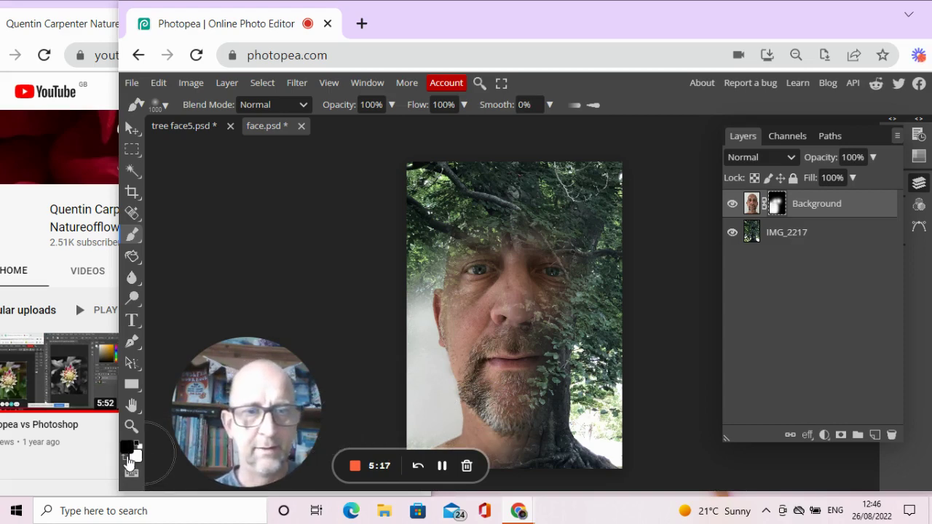
{"action": "left_click", "coordinate": [163, 105]}
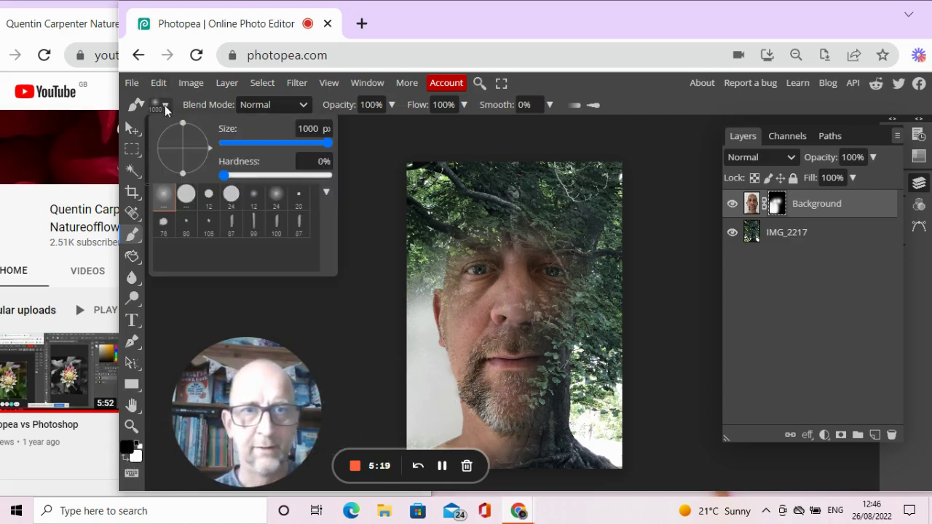
{"action": "left_click", "coordinate": [299, 141]}
{"action": "left_click_drag", "start_coordinate": [301, 144], "coordinate": [313, 142]}
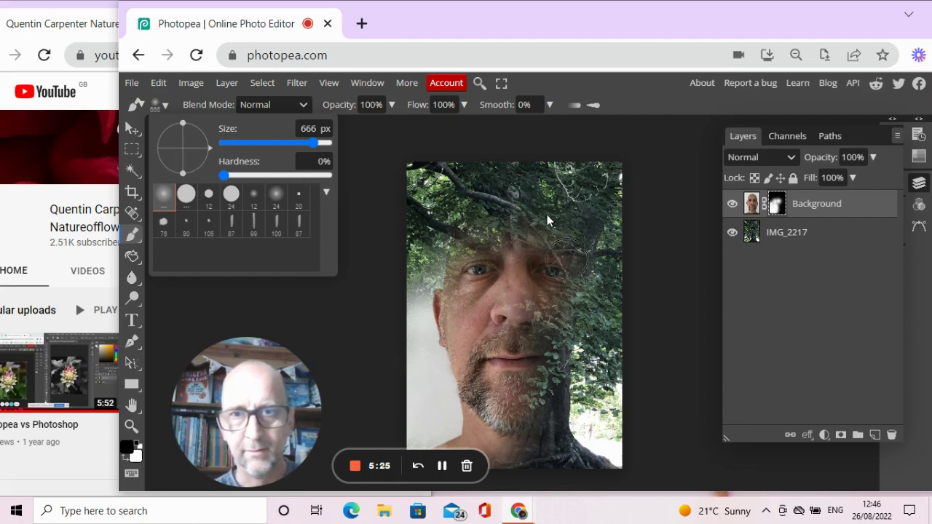
{"action": "left_click", "coordinate": [514, 135]}
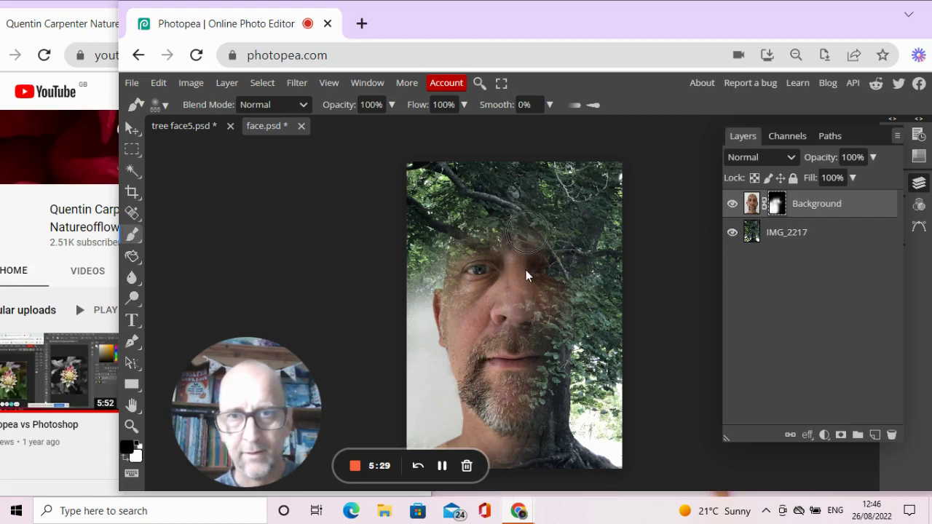
{"action": "left_click_drag", "start_coordinate": [521, 283], "coordinate": [560, 295]}
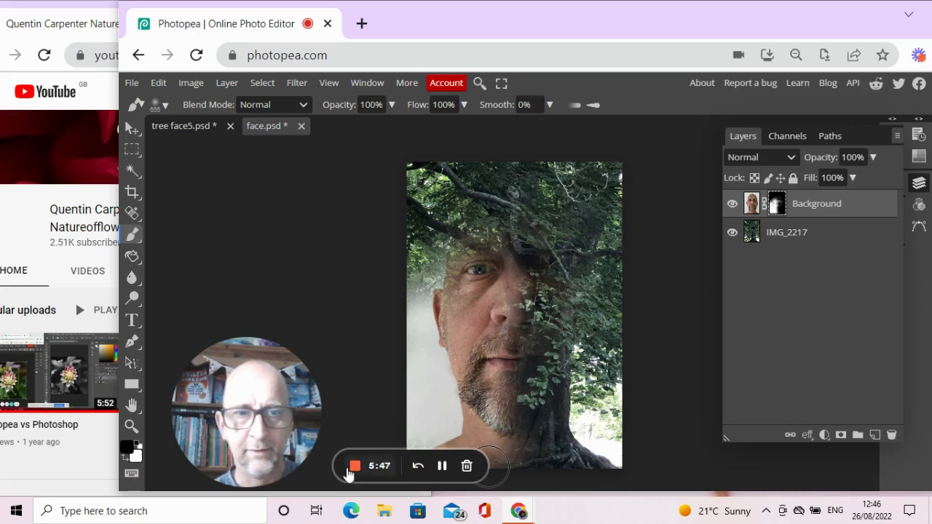
- Switch the foreground colour to white and paint the nose and mouth area back in on the mask
{"action": "left_click", "coordinate": [139, 443]}
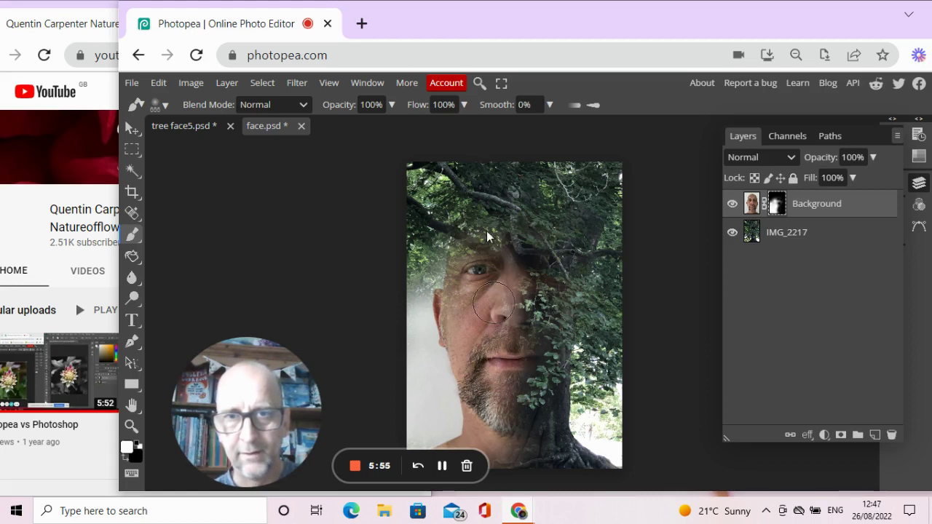
{"action": "left_click_drag", "start_coordinate": [495, 306], "coordinate": [516, 290]}
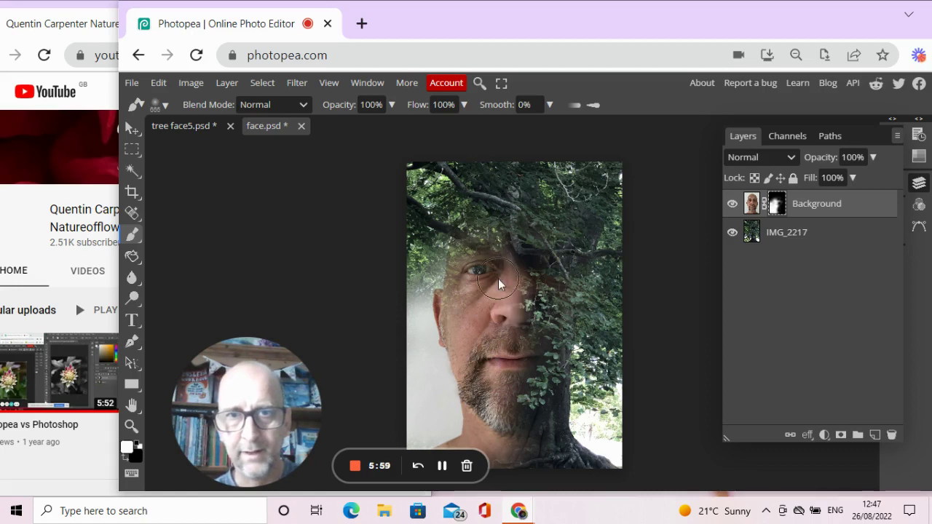
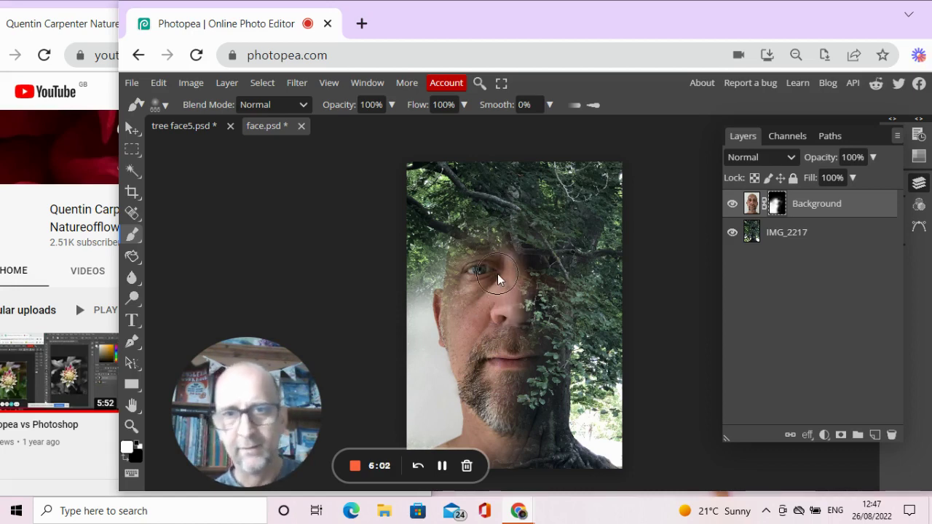
{"action": "left_click", "coordinate": [498, 353]}
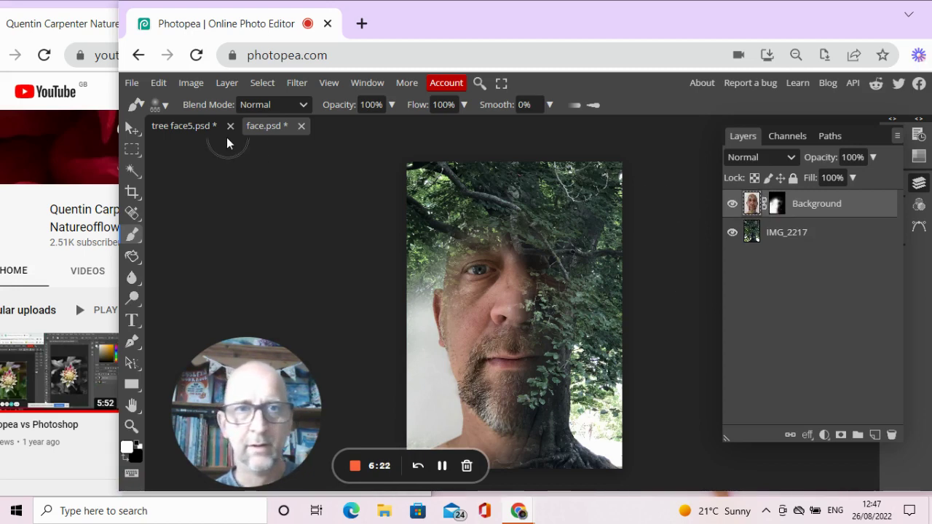
- Convert the Background layer's face image to monochrome with the Black & White adjustment at its default values
{"action": "left_click", "coordinate": [195, 84]}
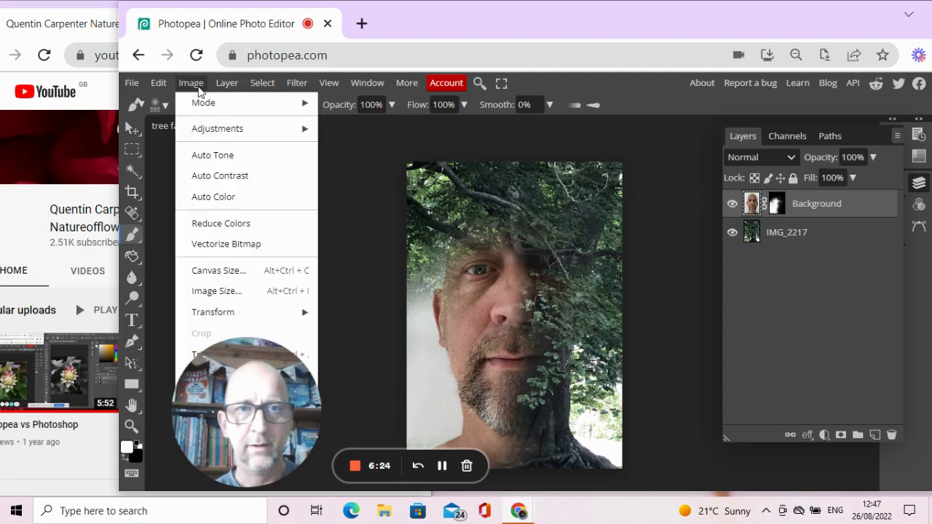
{"action": "mouse_move", "coordinate": [208, 129]}
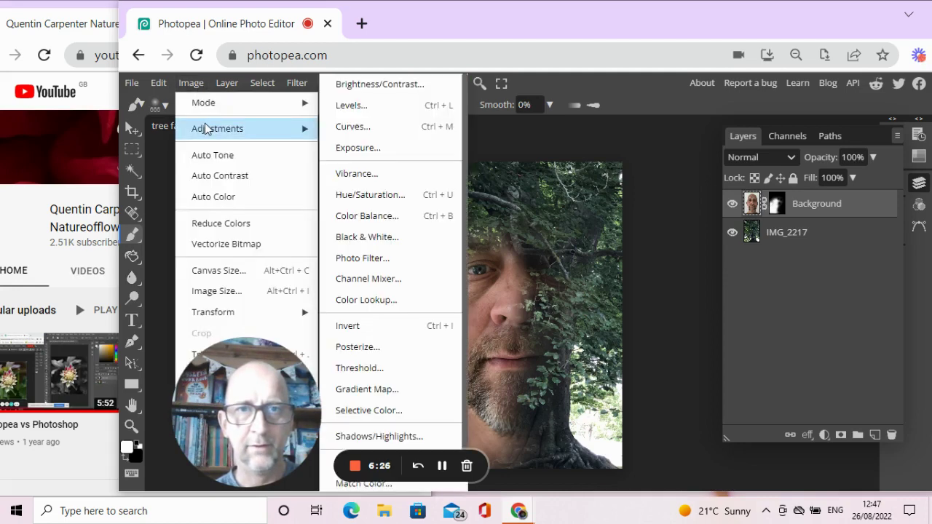
{"action": "left_click", "coordinate": [349, 238]}
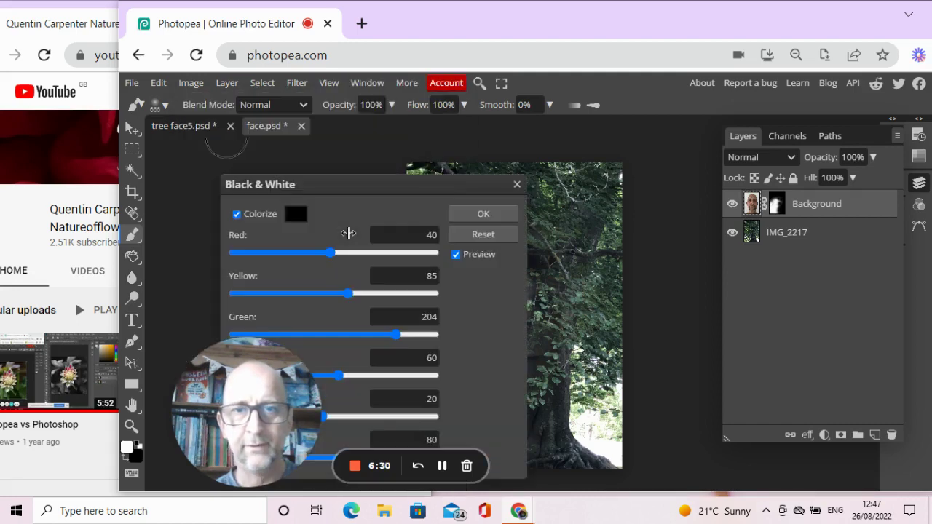
{"action": "left_click", "coordinate": [479, 213]}
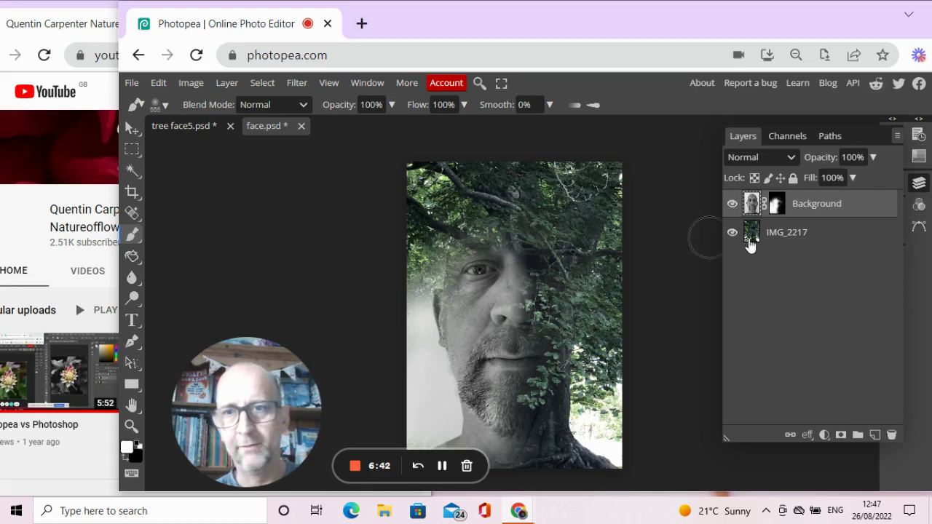
- Convert the IMG_2217 tree layer to monochrome with the Black & White adjustment at its default values
{"action": "left_click", "coordinate": [788, 241]}
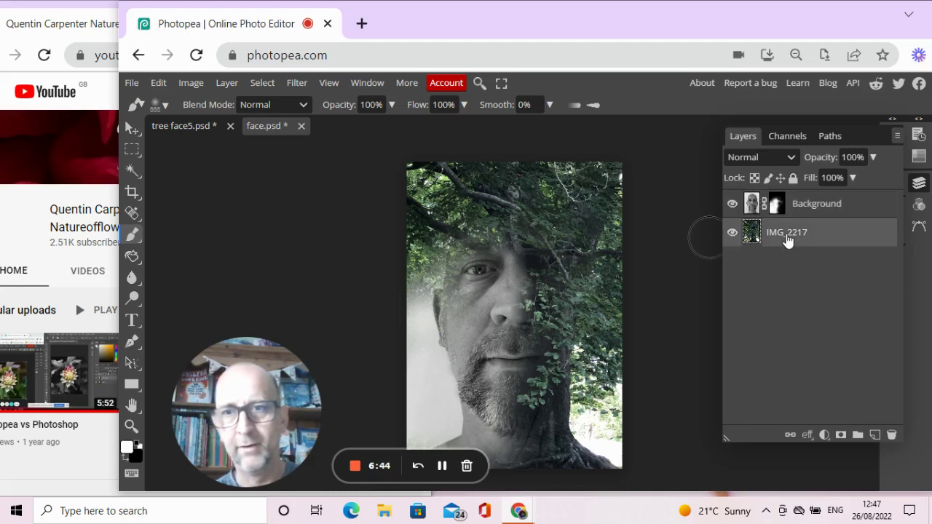
{"action": "left_click", "coordinate": [193, 83]}
{"action": "mouse_move", "coordinate": [200, 129]}
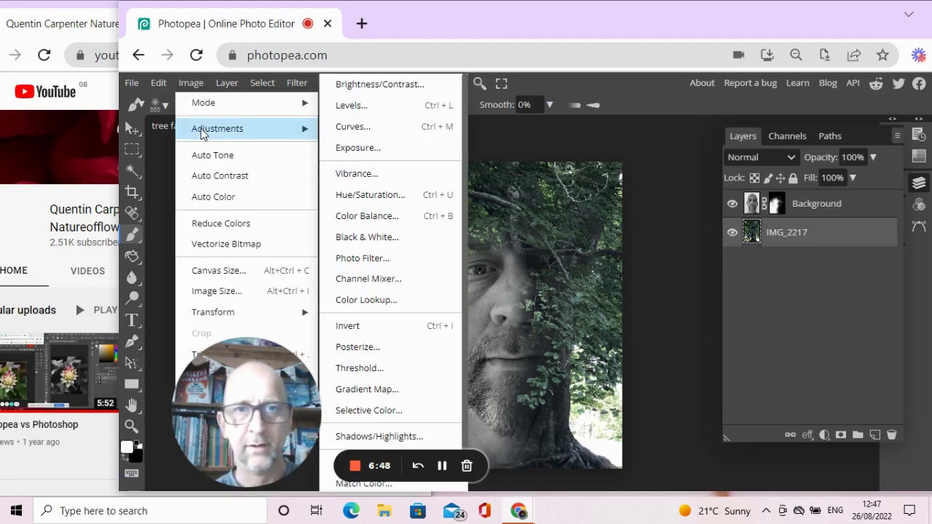
{"action": "left_click", "coordinate": [359, 238]}
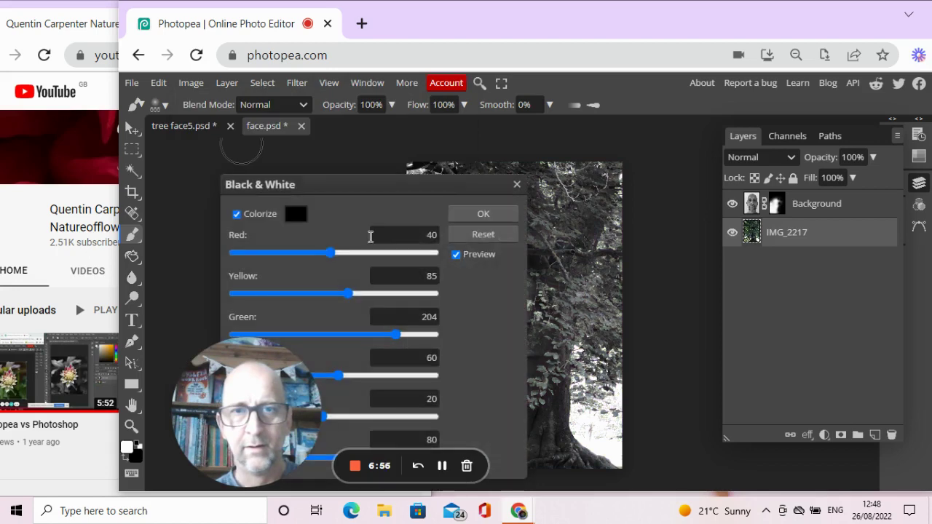
{"action": "left_click", "coordinate": [473, 216]}
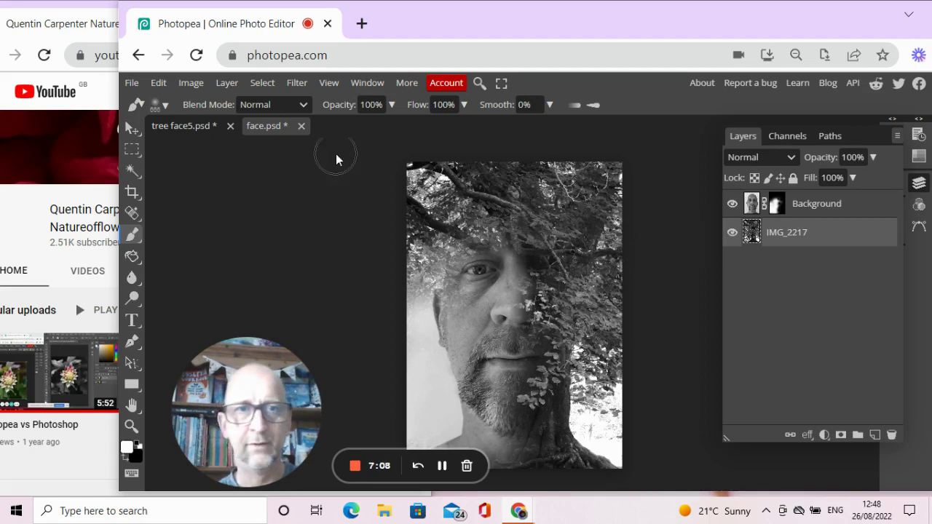
- Apply a Levels adjustment to the IMG_2217 layer with input black 41, midtone 1.32 and white 179
{"action": "left_click", "coordinate": [192, 84]}
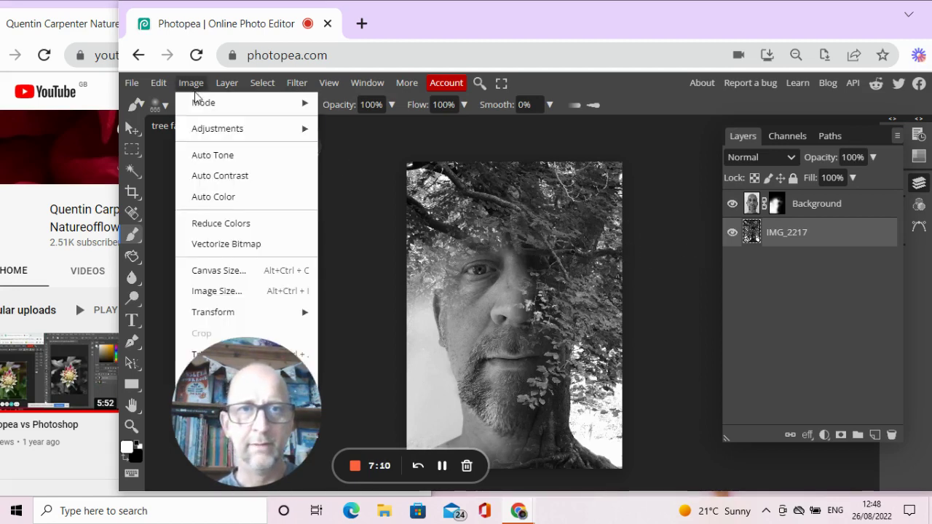
{"action": "mouse_move", "coordinate": [204, 129]}
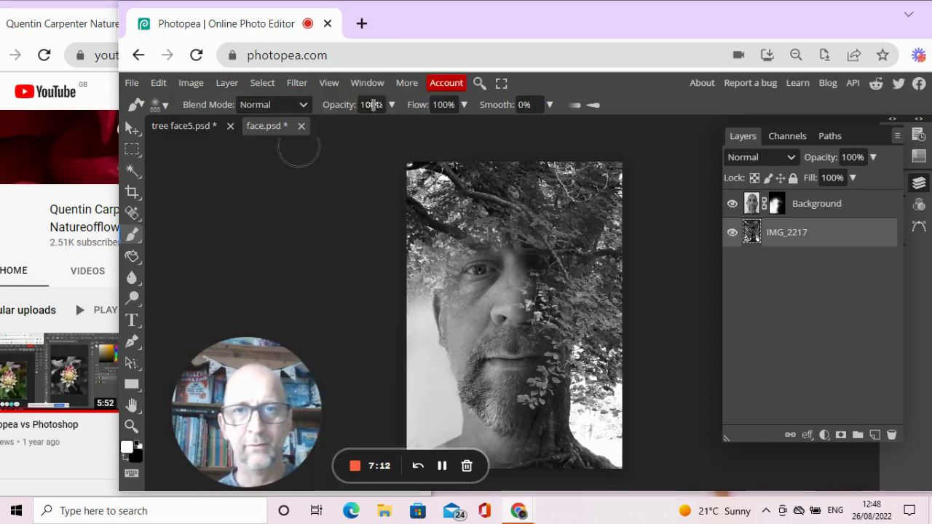
{"action": "key", "text": "ctrl+l"}
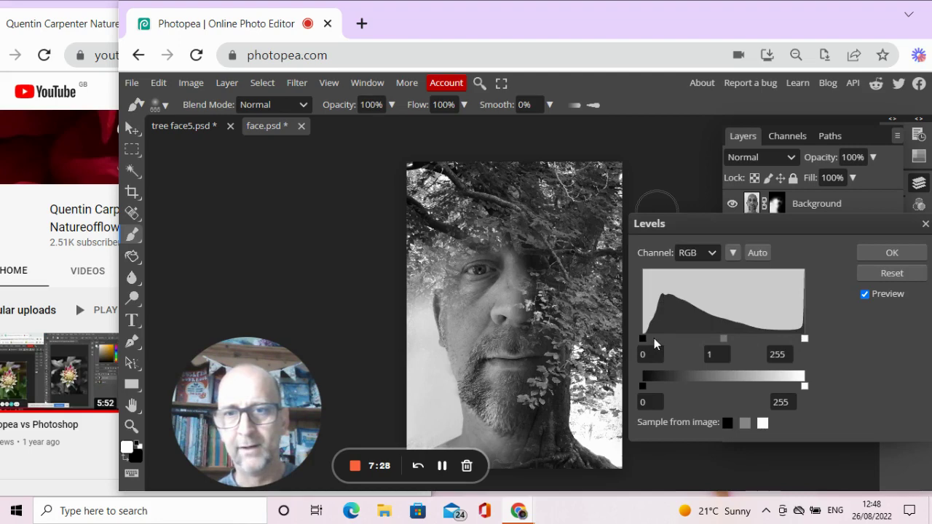
{"action": "left_click_drag", "start_coordinate": [655, 338], "coordinate": [667, 337]}
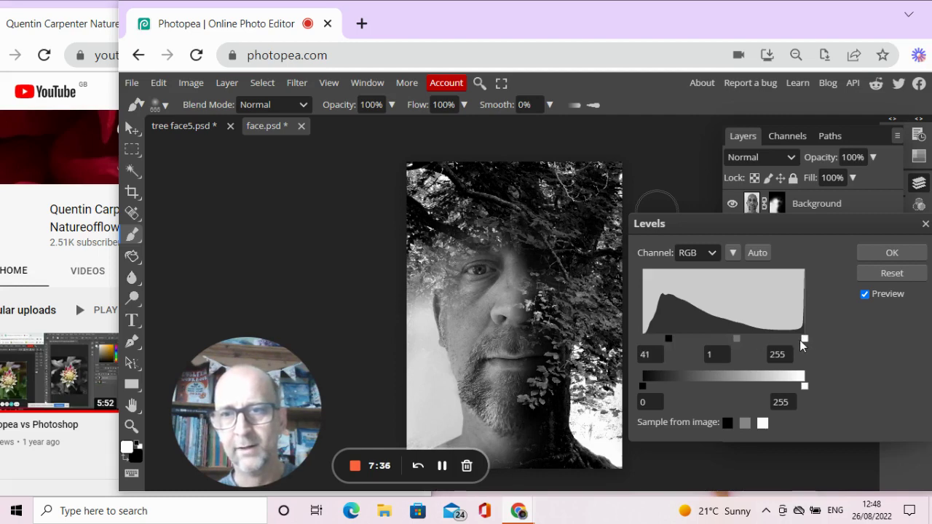
{"action": "left_click_drag", "start_coordinate": [780, 337], "coordinate": [702, 341]}
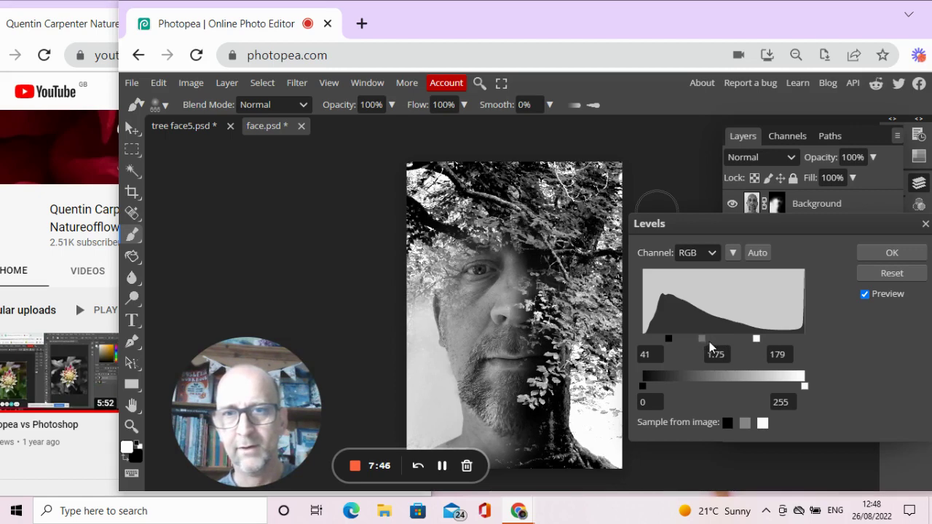
{"action": "left_click_drag", "start_coordinate": [712, 347], "coordinate": [707, 347]}
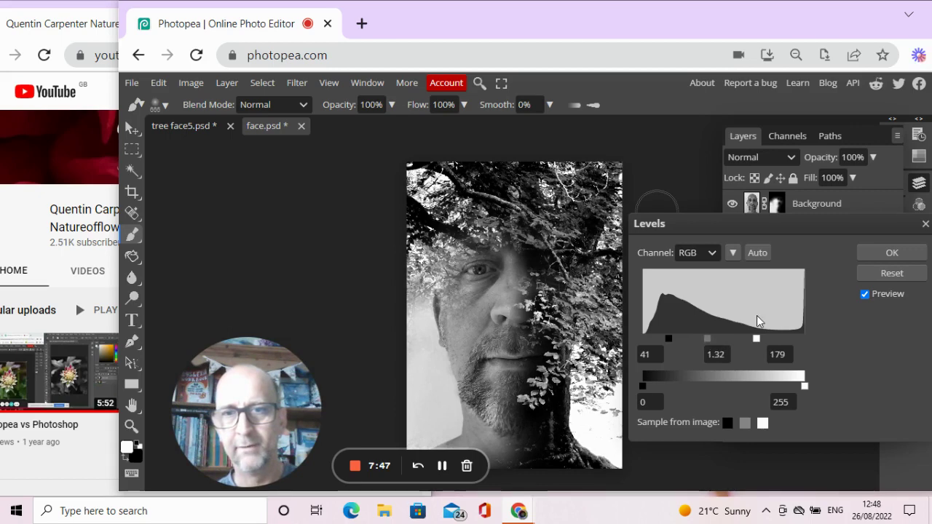
{"action": "left_click", "coordinate": [884, 254]}
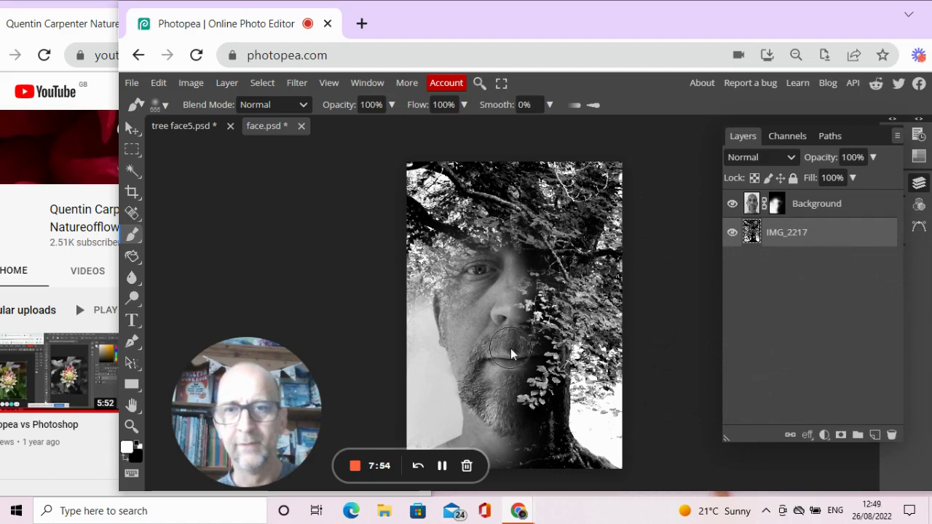
- Apply a Levels adjustment to the Background layer's face image with input black 52, midtone 0.98 and white 223
{"action": "left_click", "coordinate": [754, 207]}
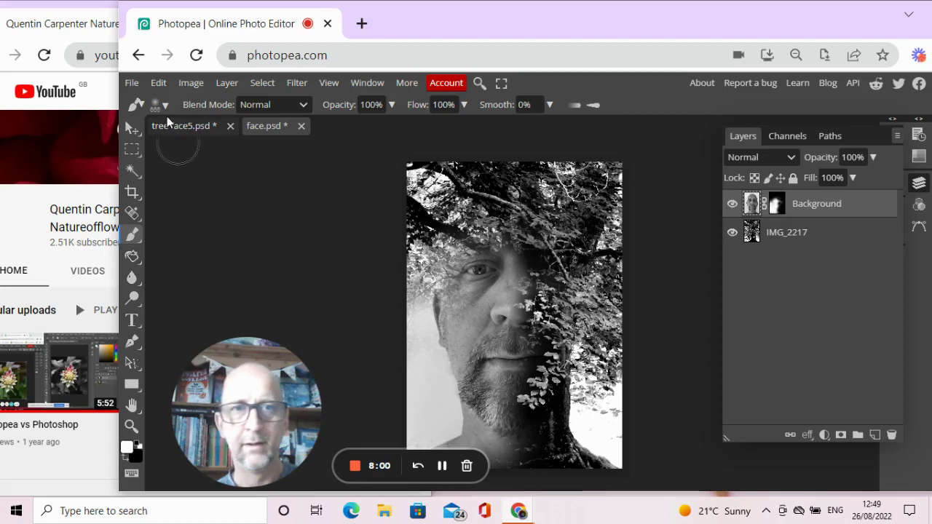
{"action": "left_click", "coordinate": [189, 83]}
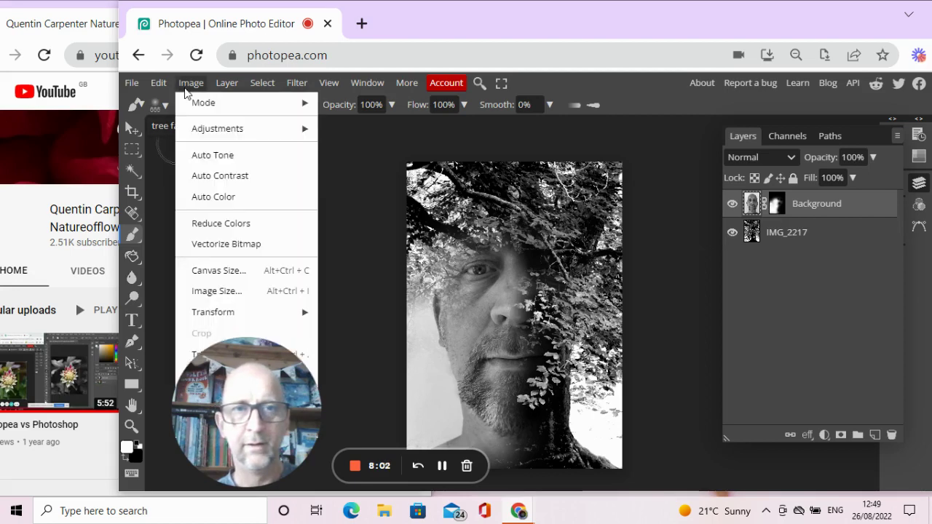
{"action": "mouse_move", "coordinate": [201, 128]}
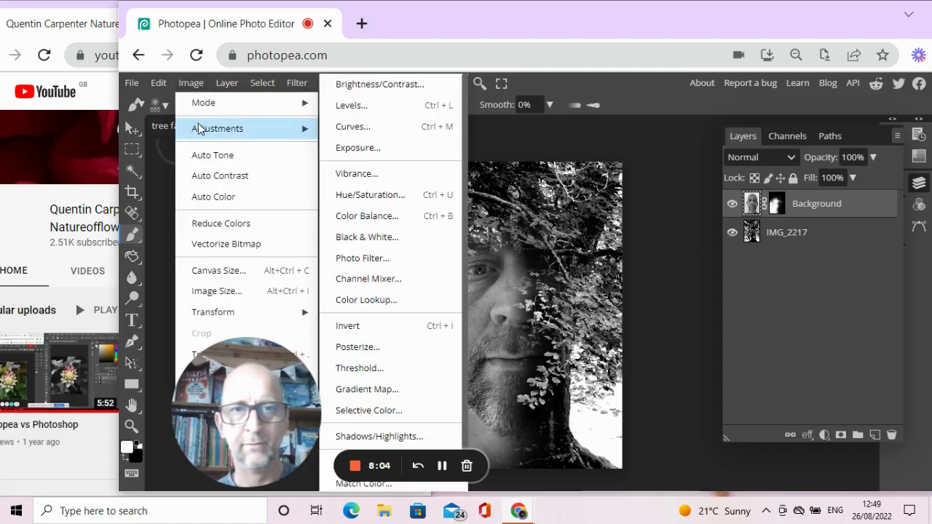
{"action": "left_click", "coordinate": [359, 113]}
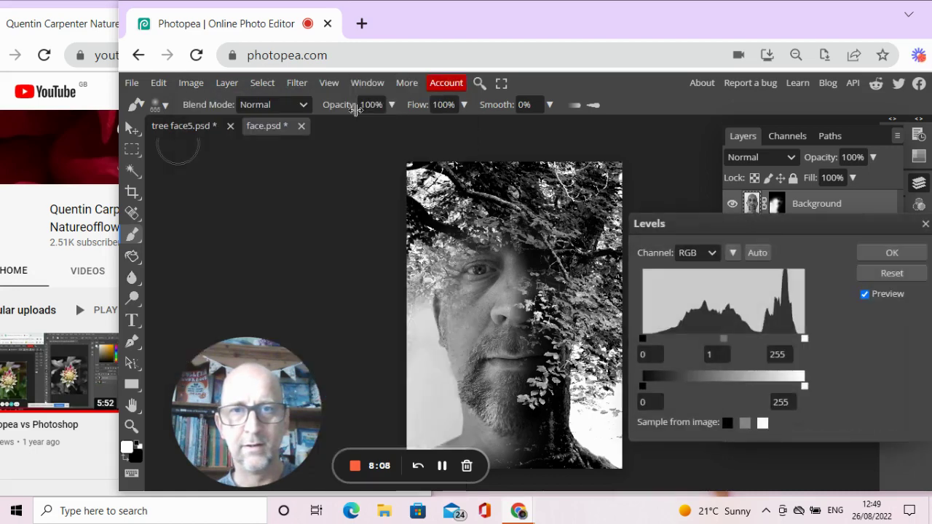
{"action": "left_click_drag", "start_coordinate": [643, 338], "coordinate": [677, 335]}
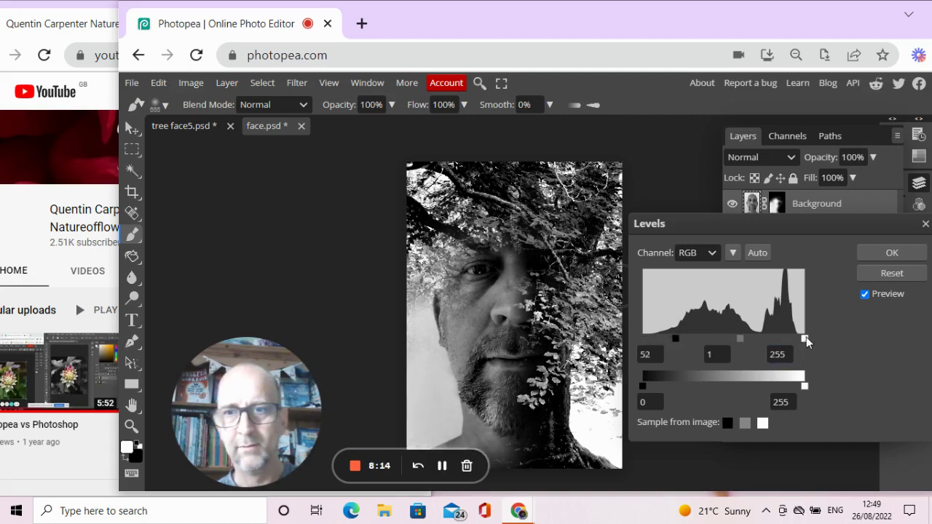
{"action": "left_click_drag", "start_coordinate": [803, 338], "coordinate": [734, 342]}
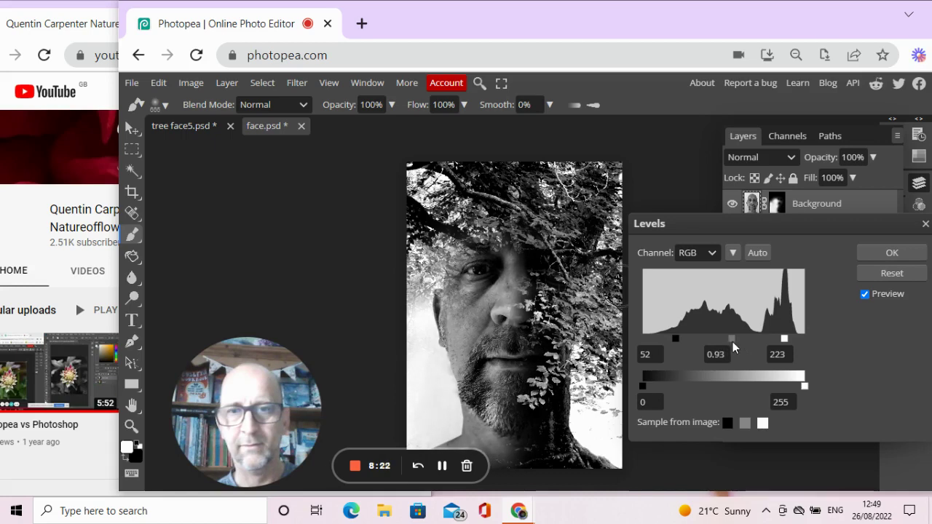
{"action": "left_click_drag", "start_coordinate": [729, 340], "coordinate": [731, 340]}
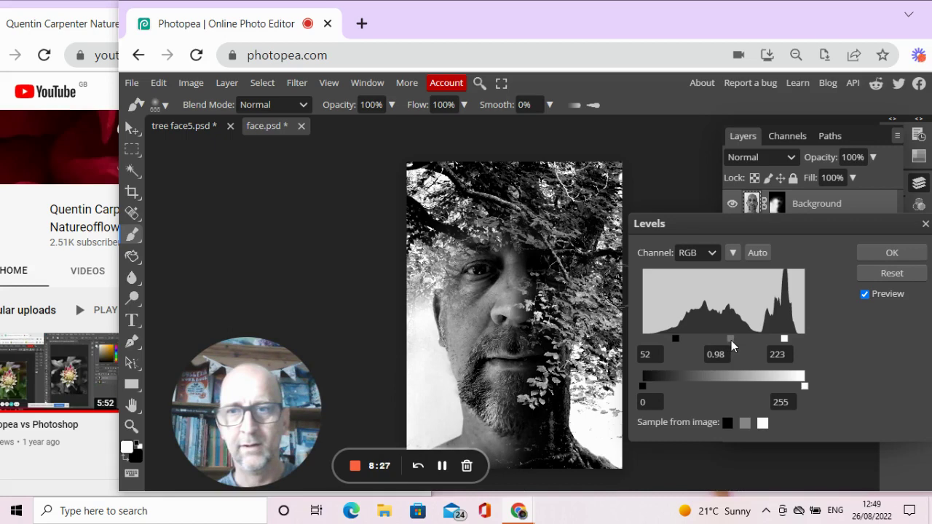
{"action": "left_click", "coordinate": [890, 254]}
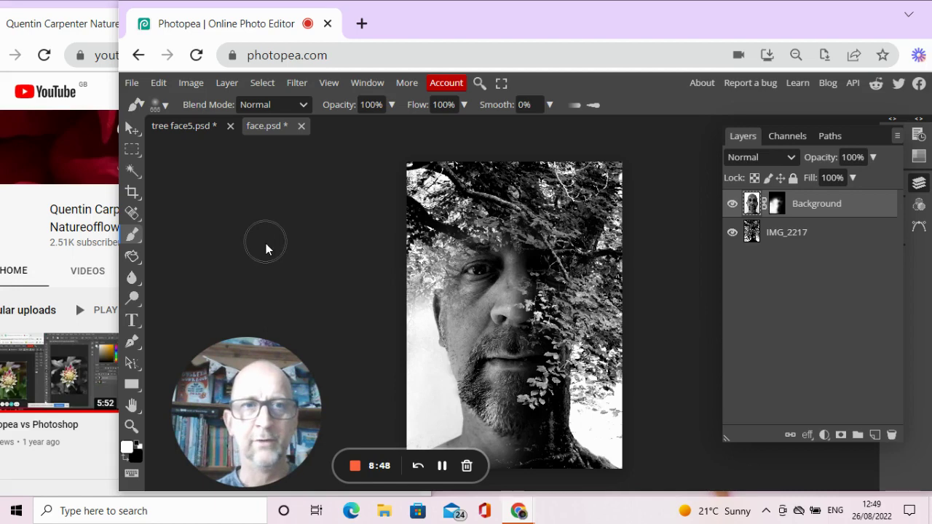
{"action": "left_click", "coordinate": [65, 23]}
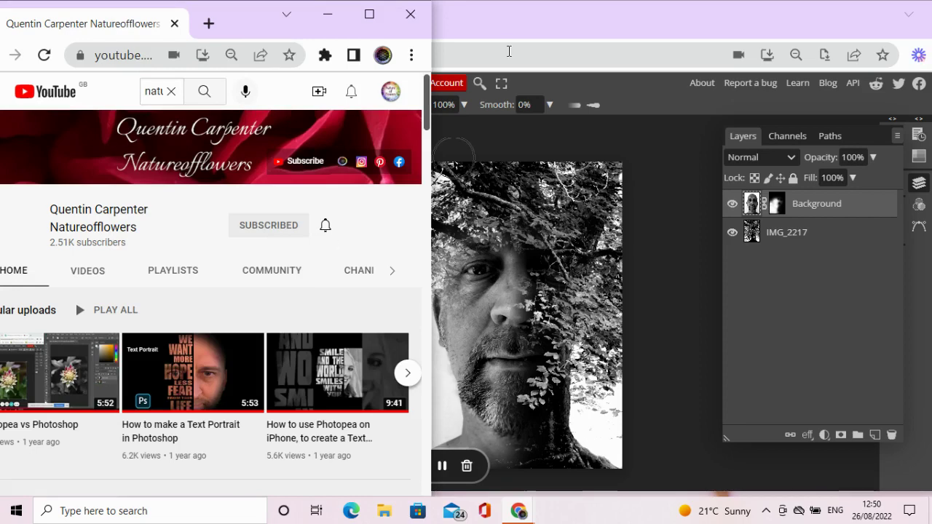
{"action": "left_click", "coordinate": [518, 27]}
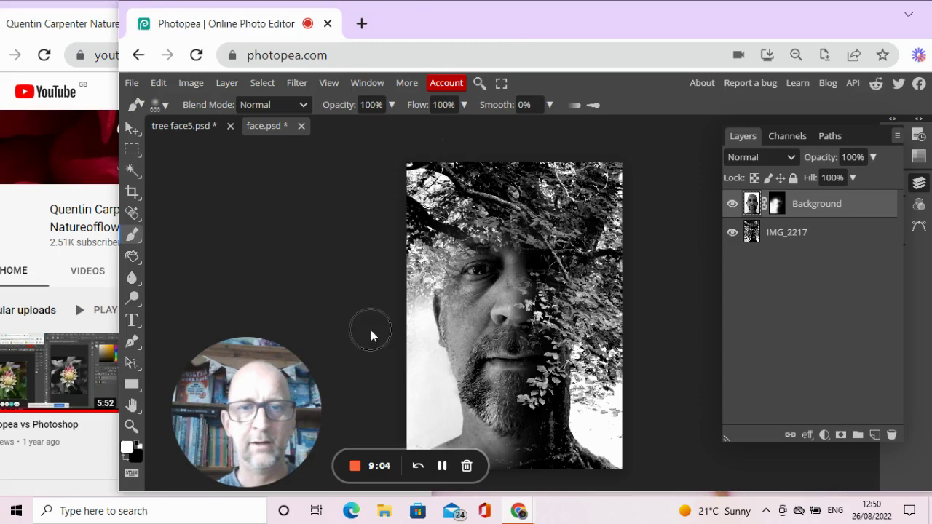